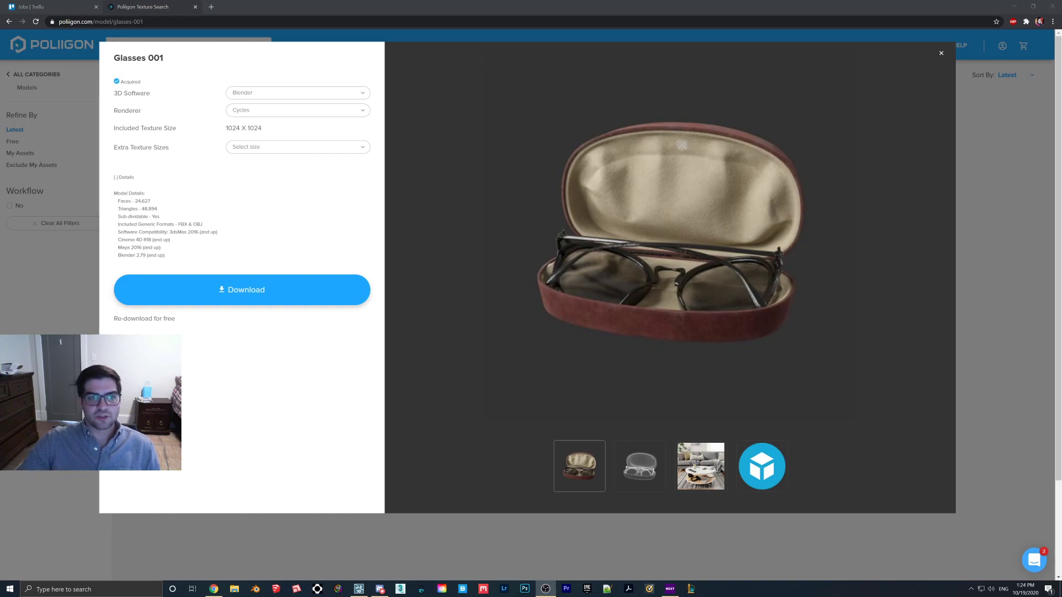
Download the Glasses 001 model set for Blender and Cycles with 1024 X 1024 textures.
triple_click(165, 96)
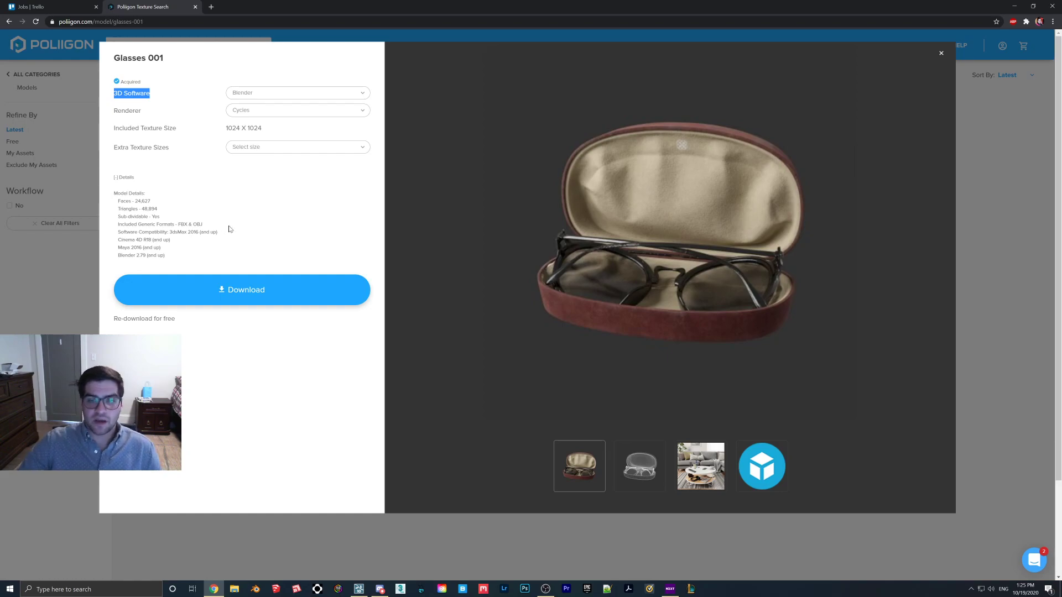
left_click(254, 286)
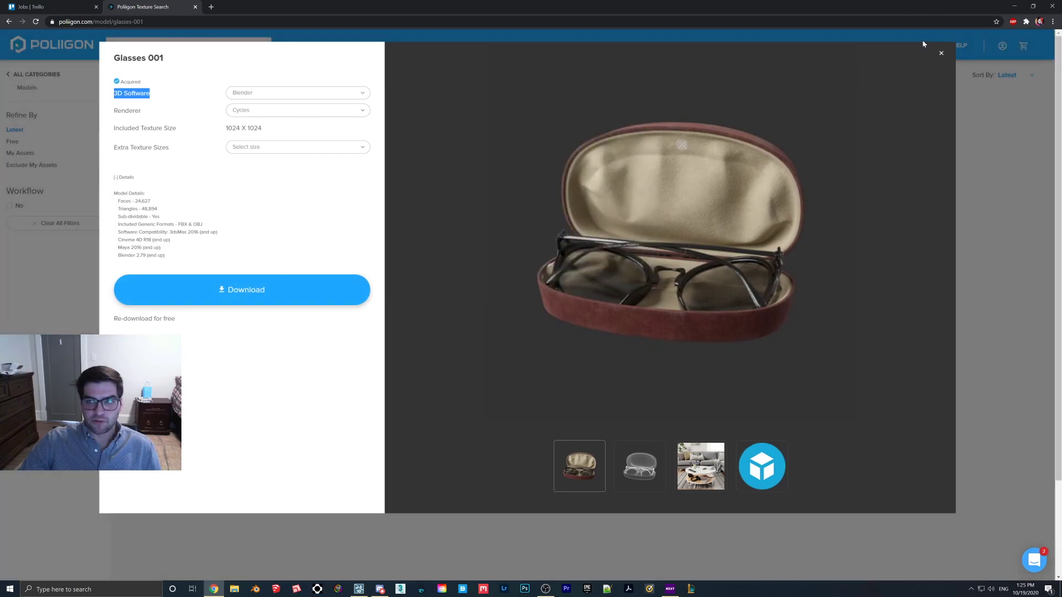
Close the model window, leave the browser, and start a new General scene in Blender.
left_click(948, 53)
left_click(1014, 7)
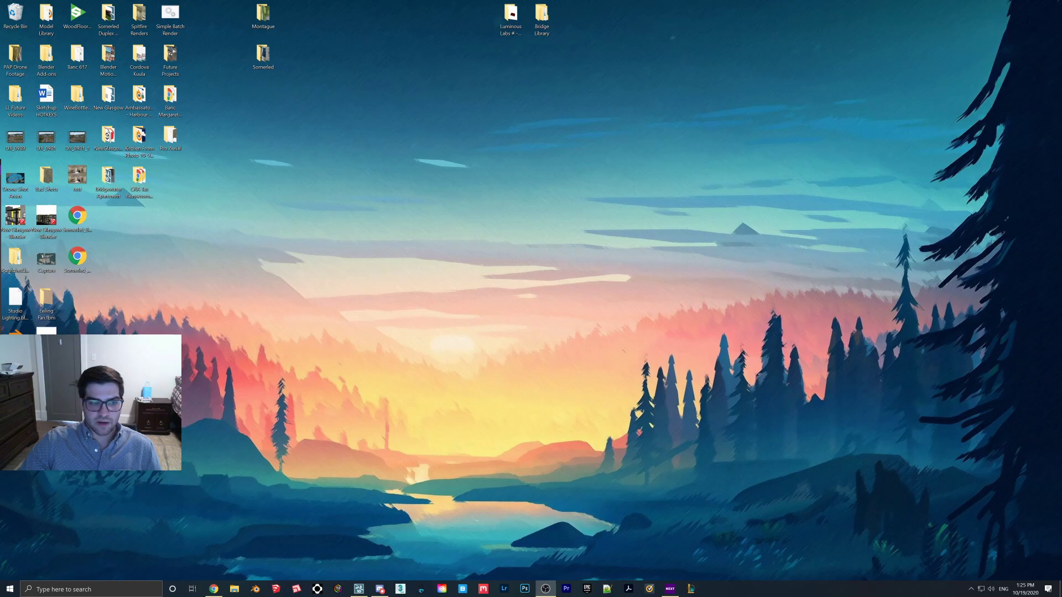
left_click(255, 589)
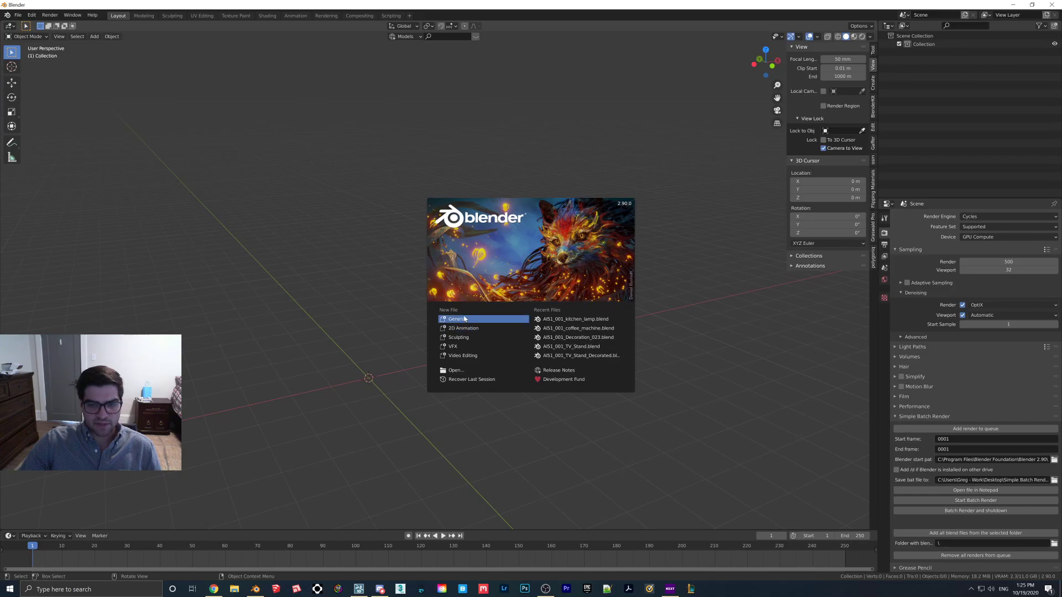
left_click(465, 320)
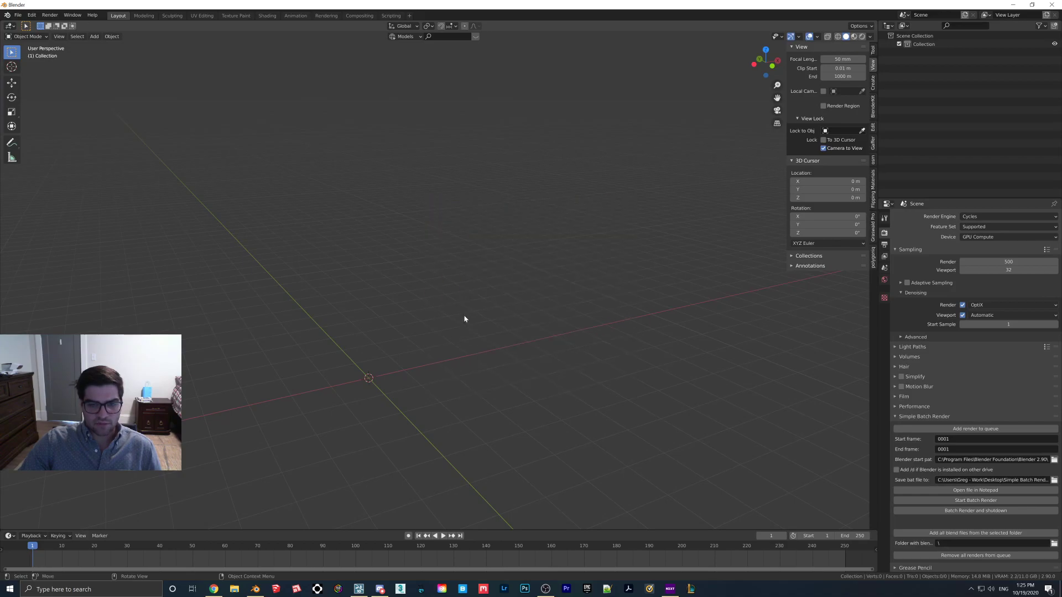
Enable the Abandoned Church HDRI (abandoned_church_1k.hdr) as the world lighting.
left_click(884, 280)
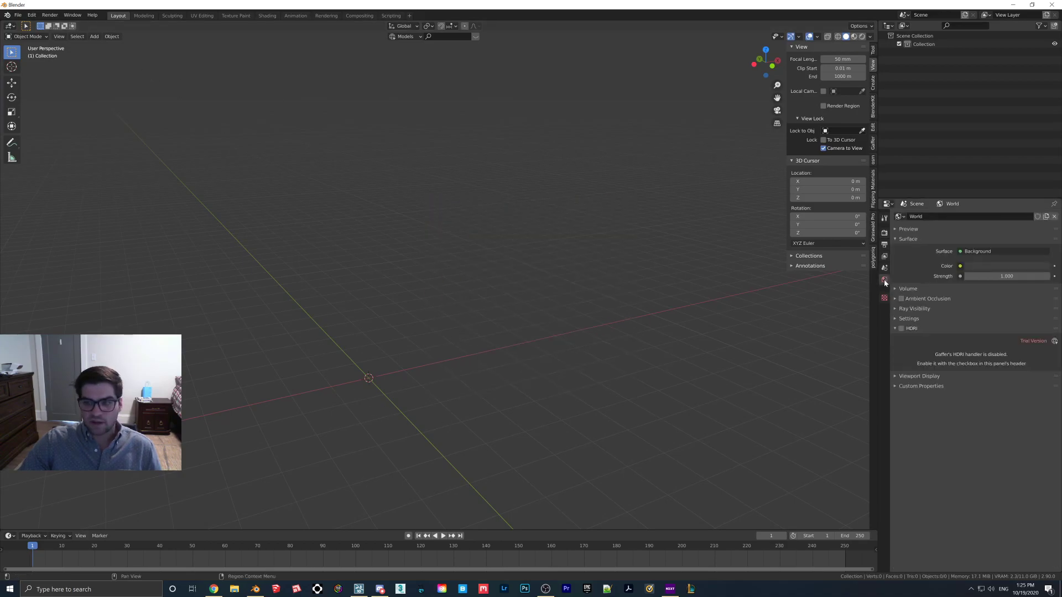
left_click(901, 328)
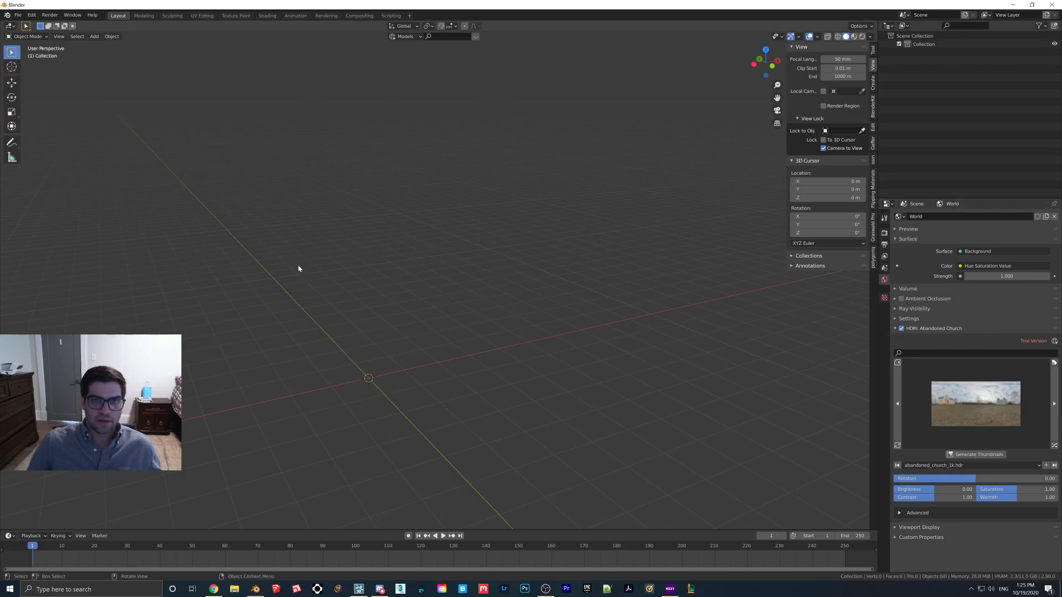
left_click(17, 15)
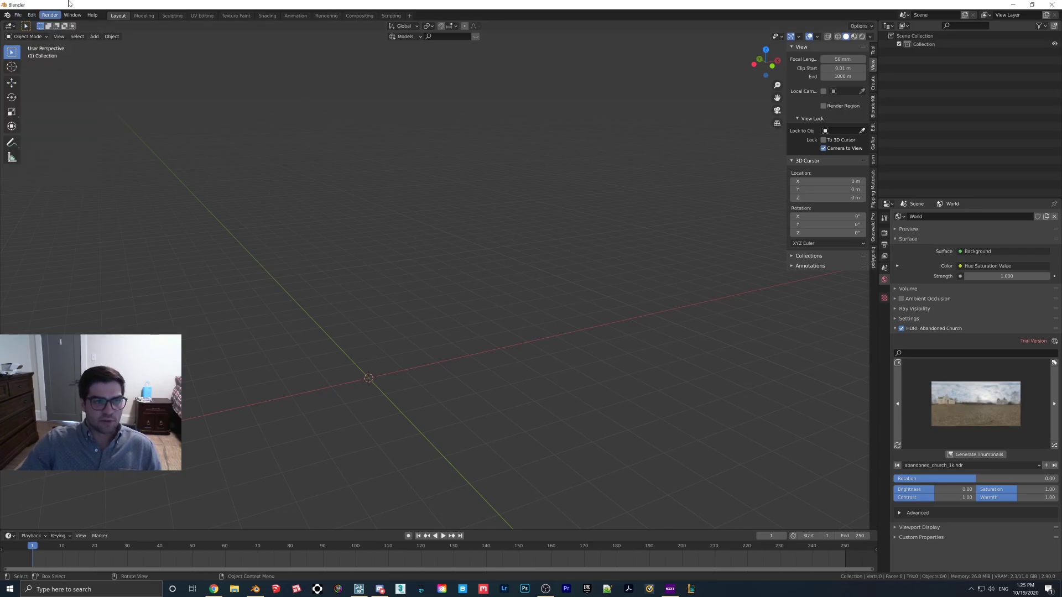
Append the Glasses001 collection from Glasses001 > Blender > Blender_Cycles > Glasses001.blend.
left_click(17, 15)
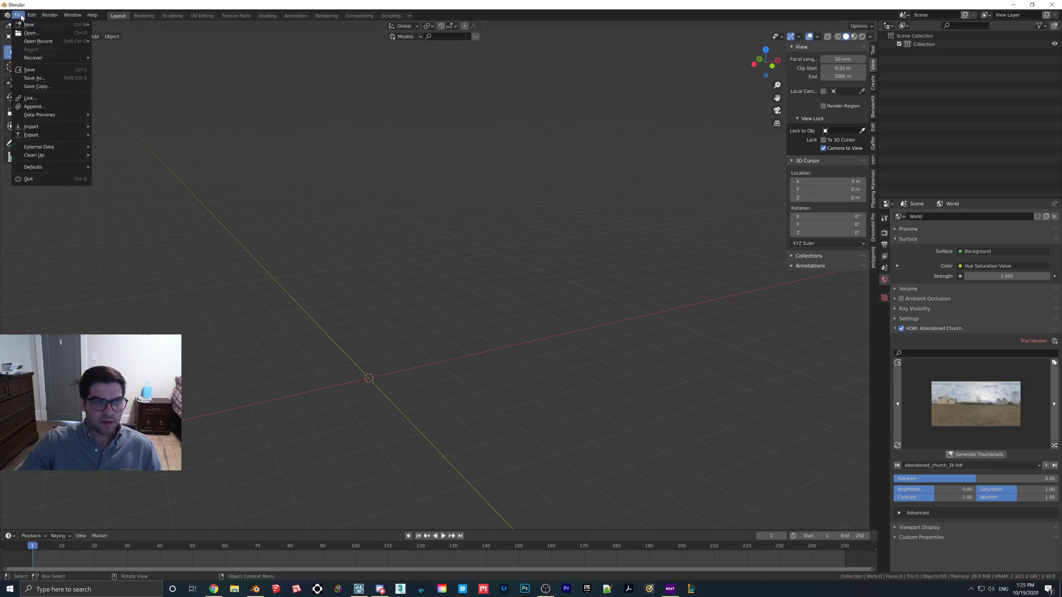
left_click(34, 109)
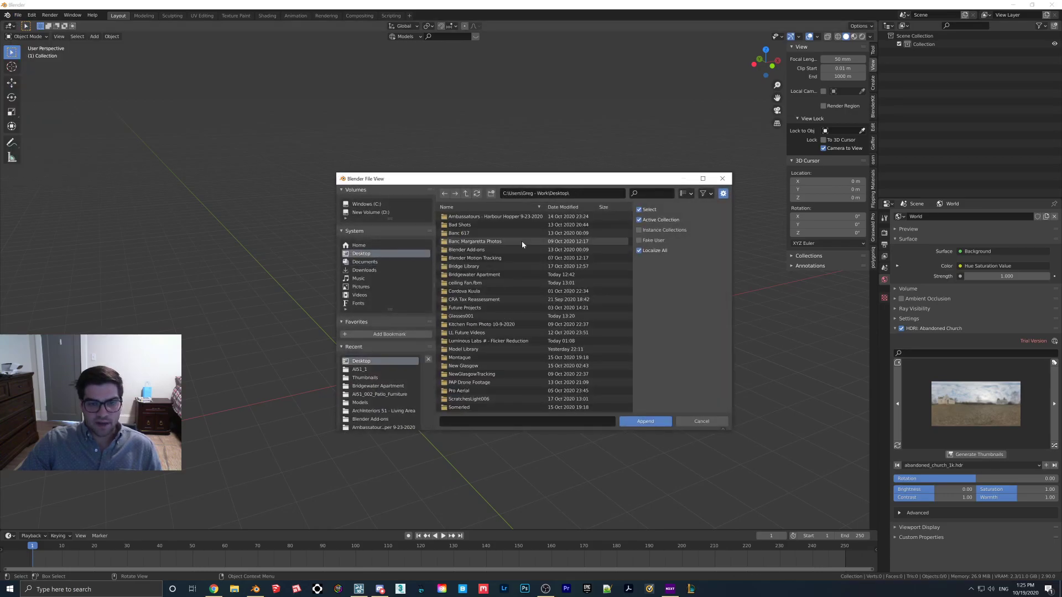
left_click(472, 317)
double_click(472, 317)
double_click(465, 233)
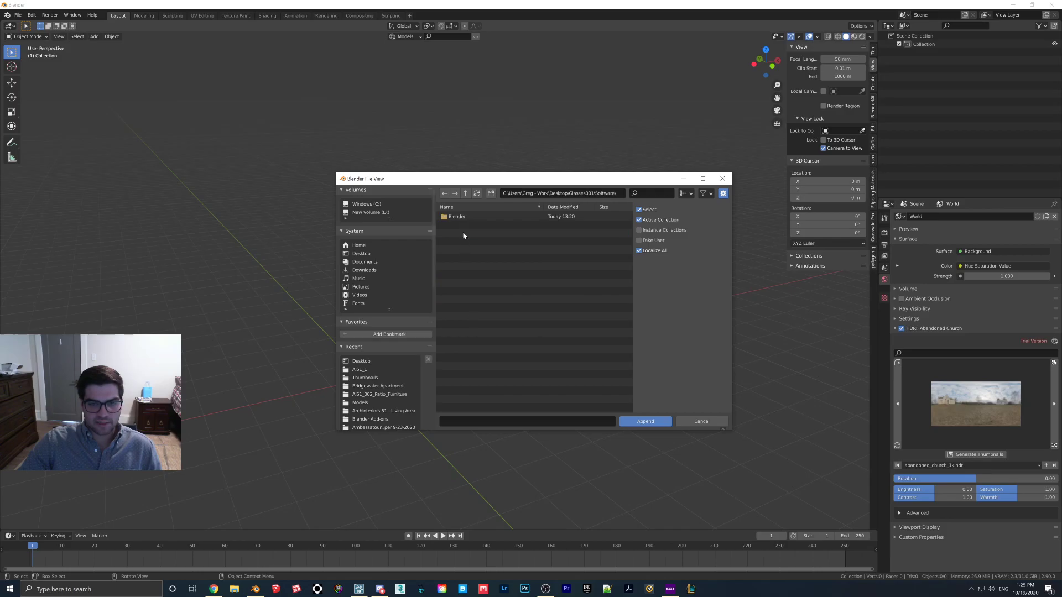
double_click(467, 217)
double_click(467, 216)
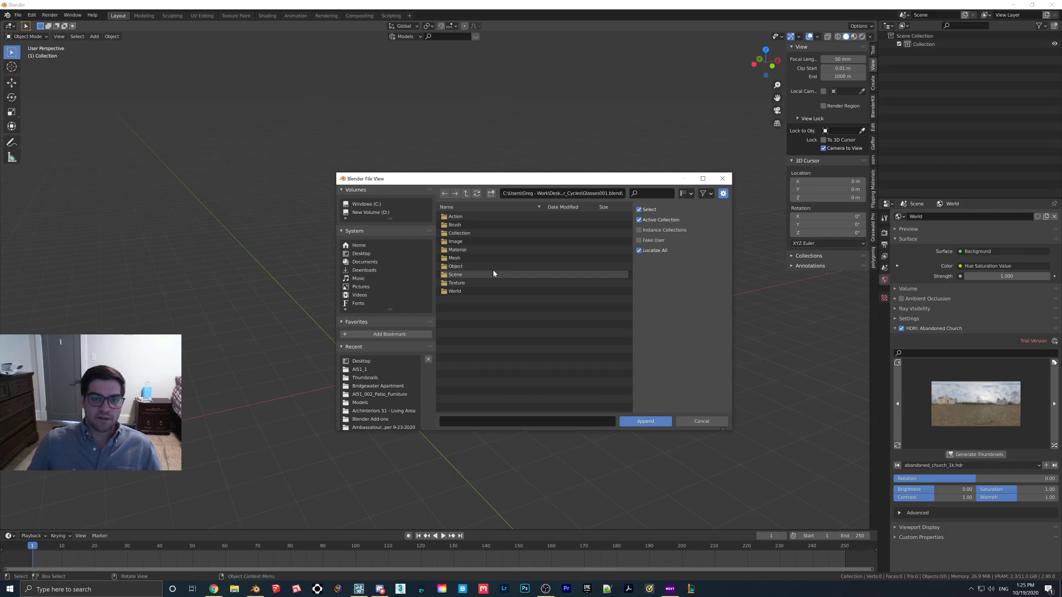
double_click(468, 233)
double_click(458, 218)
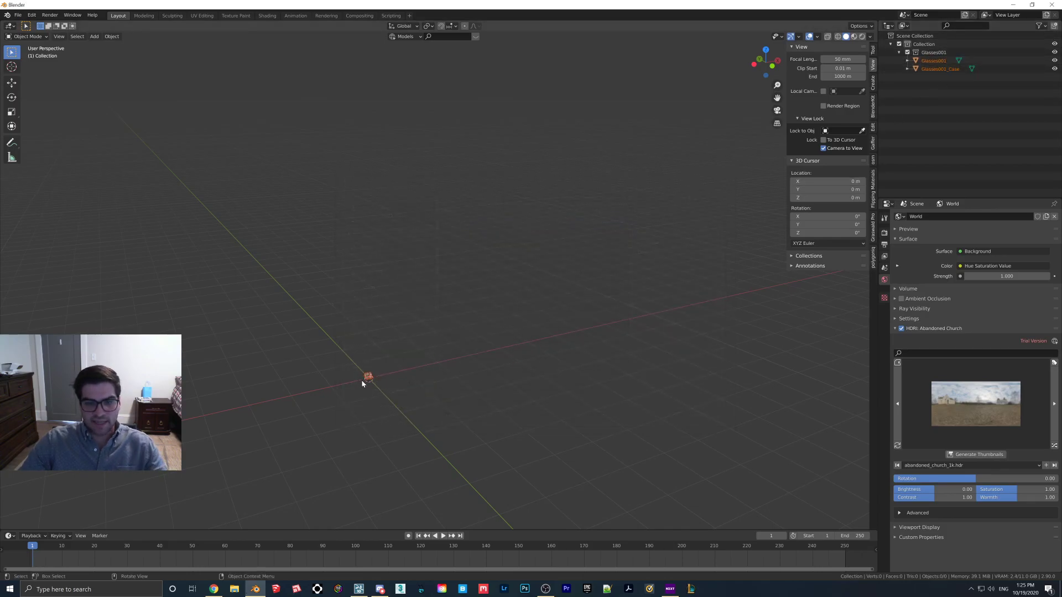
Zoom in on the glasses and switch the viewport to Rendered shading.
middle_click_drag(365, 379, 360, 387)
scroll(360, 387, "up", 10)
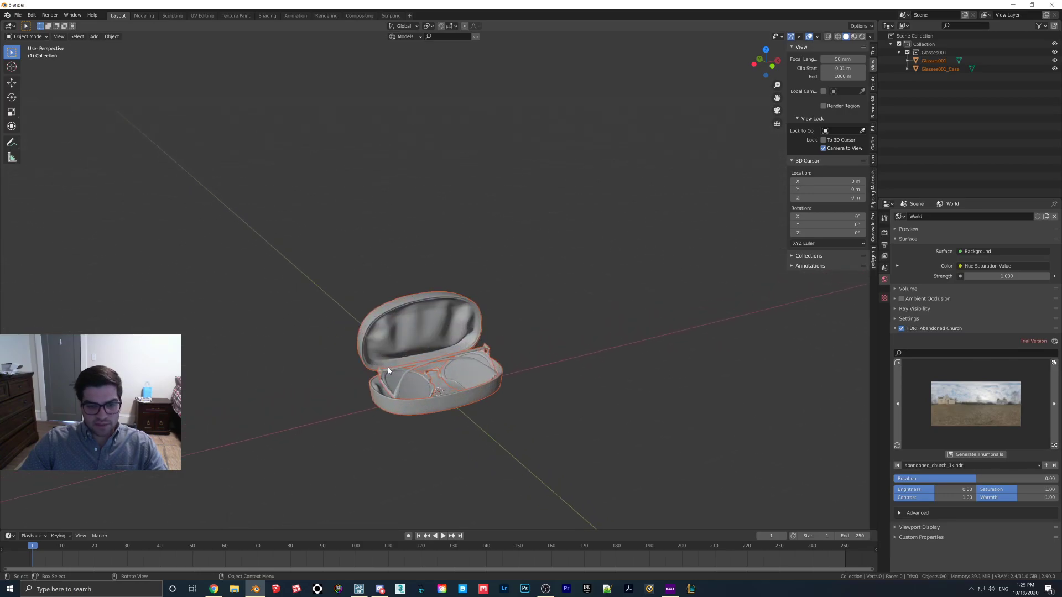
key("z")
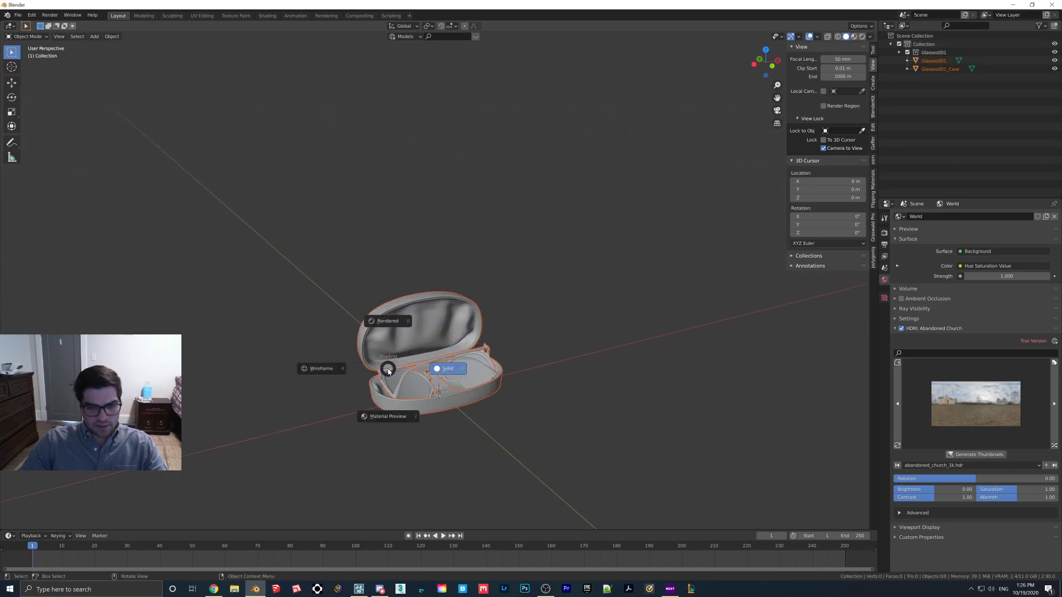
left_click(393, 310)
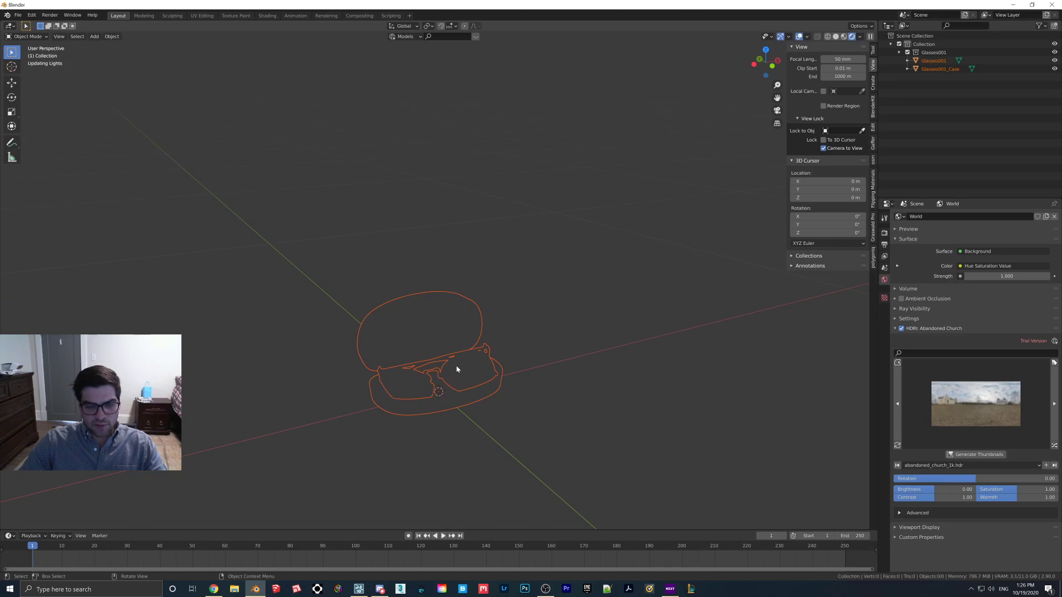
scroll(419, 392, "up", 3)
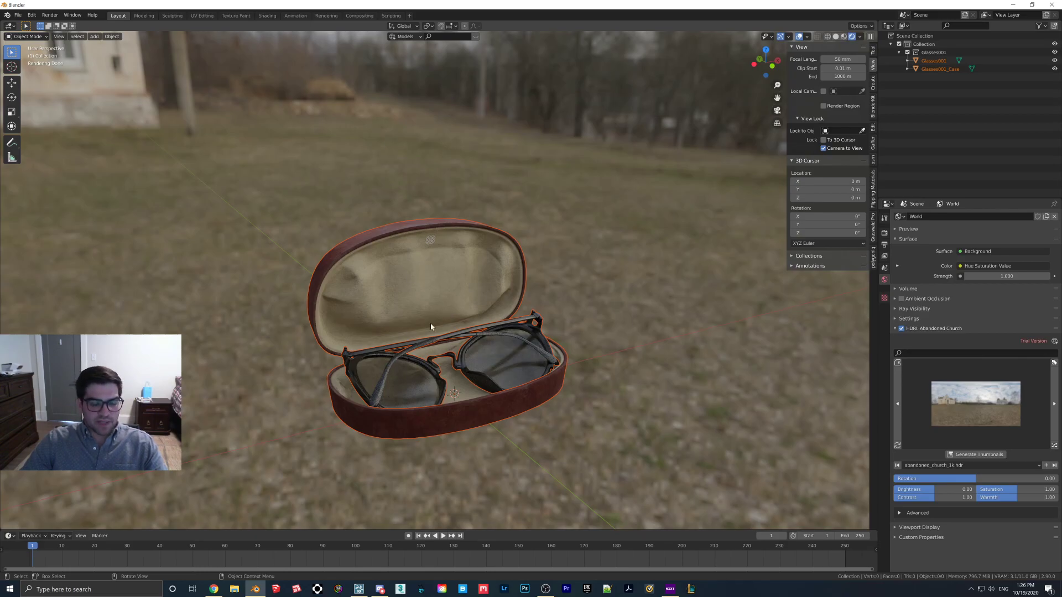
Select the glasses case and then the glasses in the rendered view.
left_click(443, 371)
left_click(413, 376)
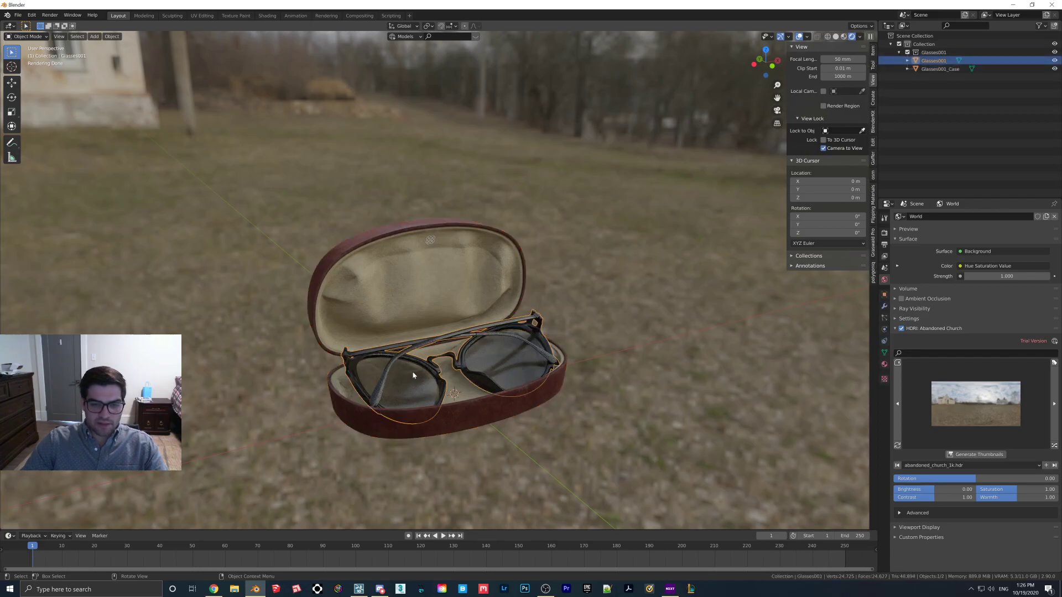
left_click(494, 357)
left_click(494, 357)
left_click(499, 347)
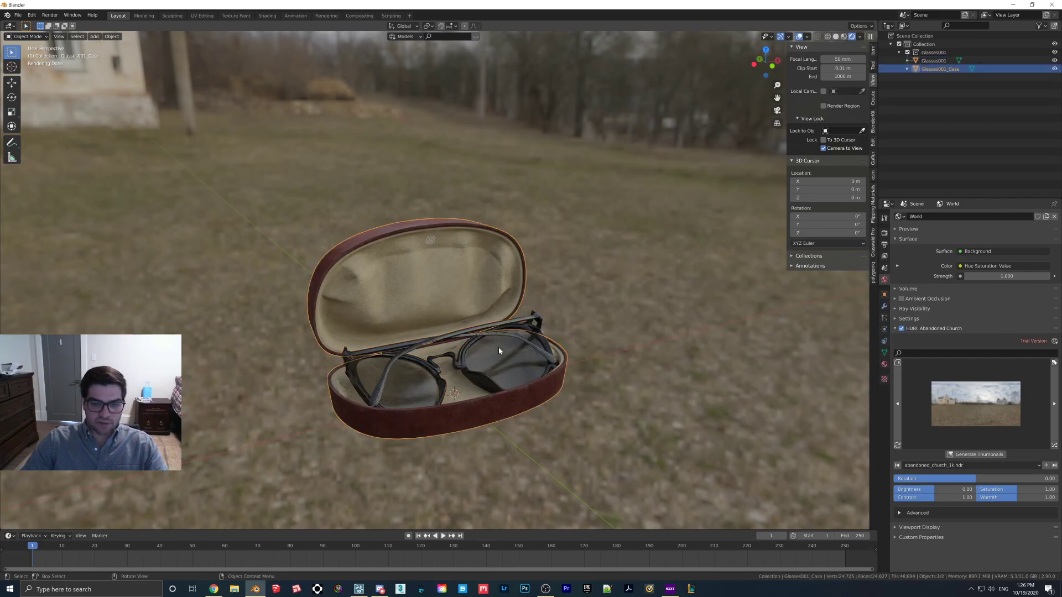
left_click(499, 347)
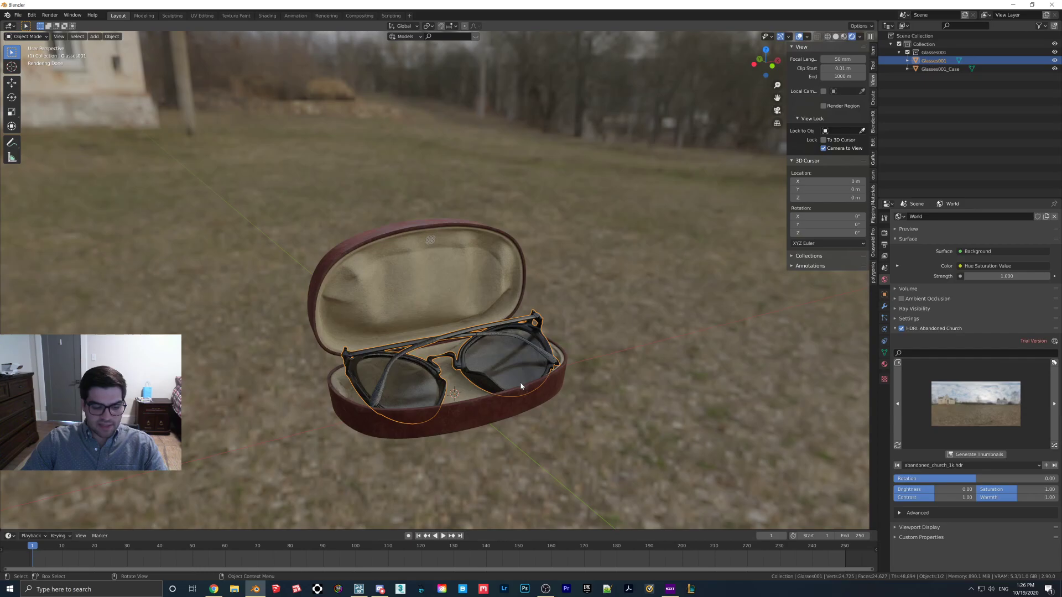
In Edit Mode, select the whole right lens, then add the left lens.
key("Tab")
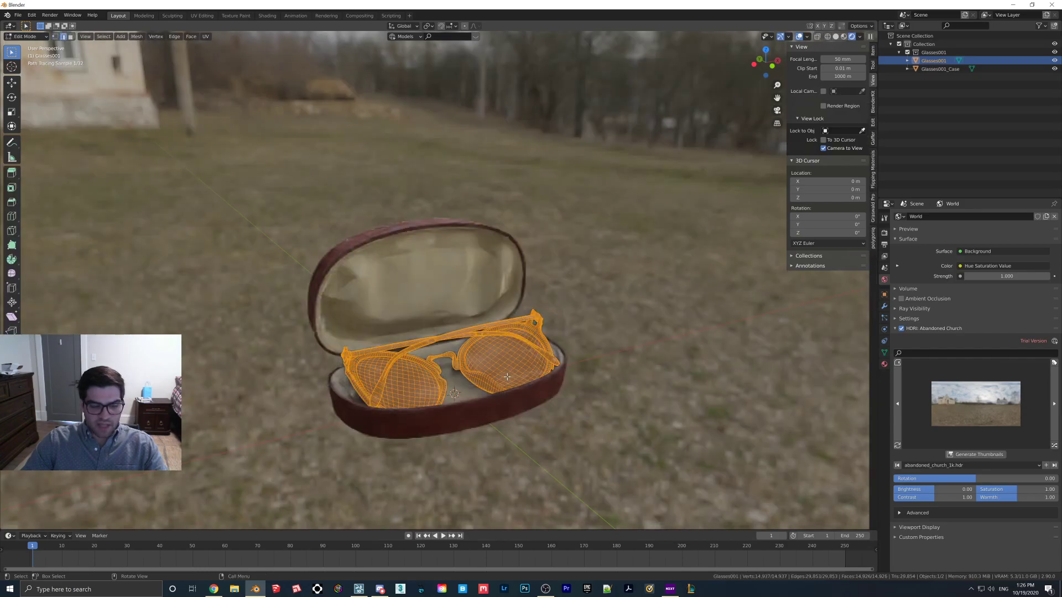
left_click(496, 360)
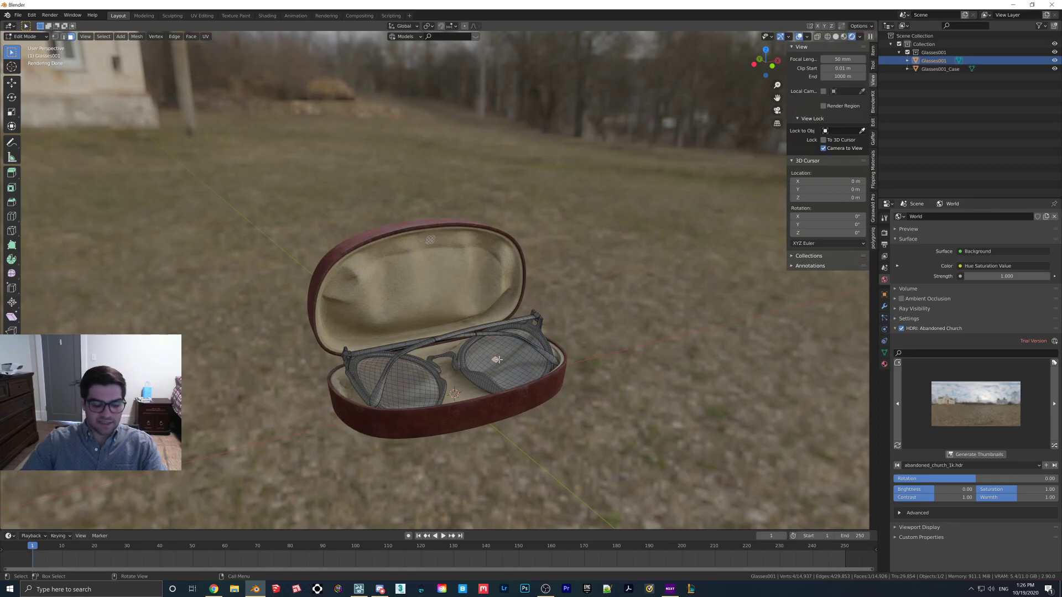
left_click(497, 360)
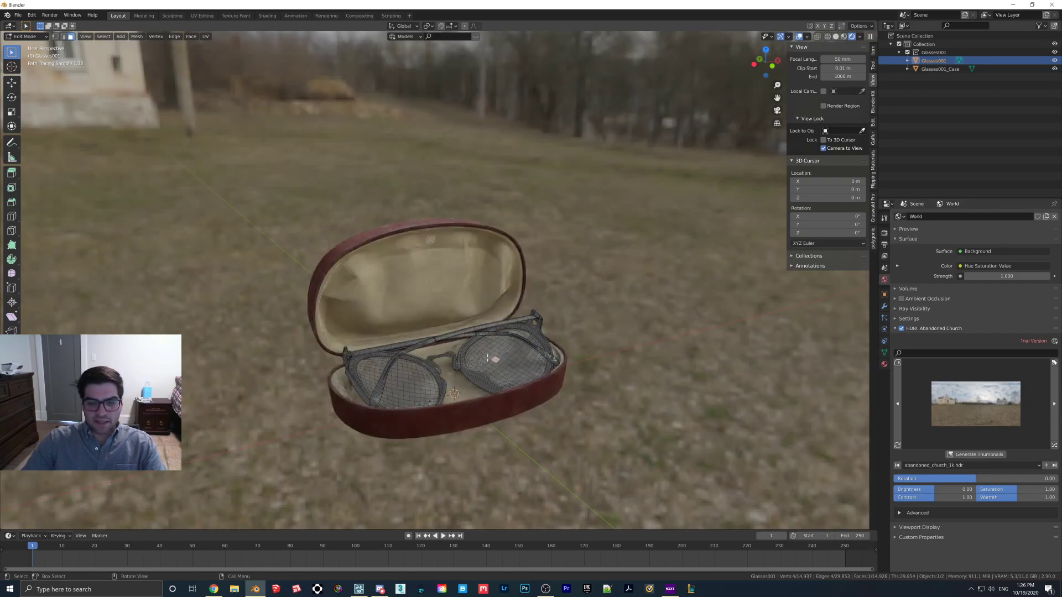
left_click(501, 363)
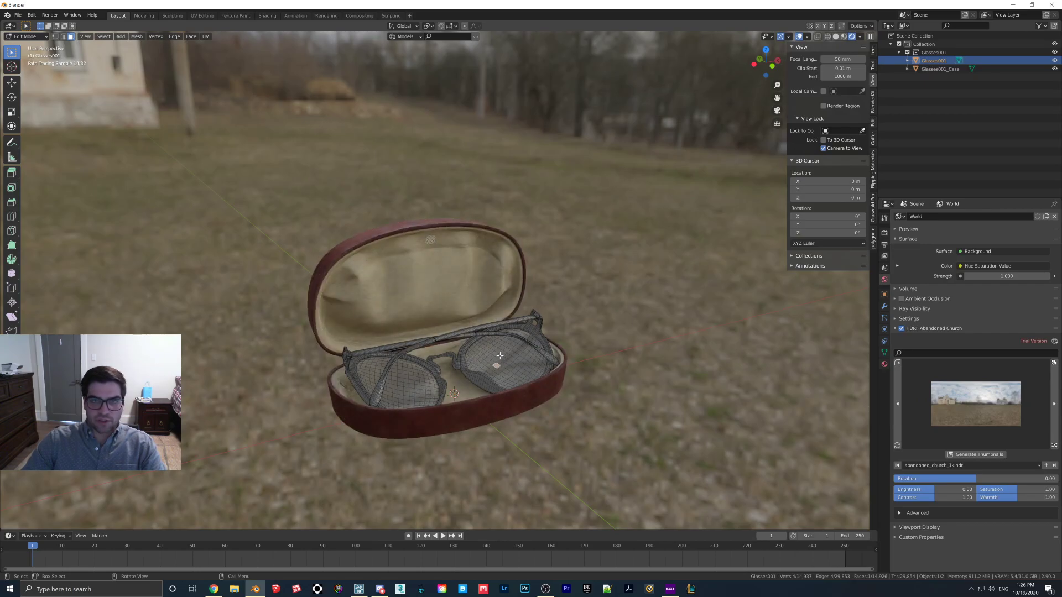
key("l")
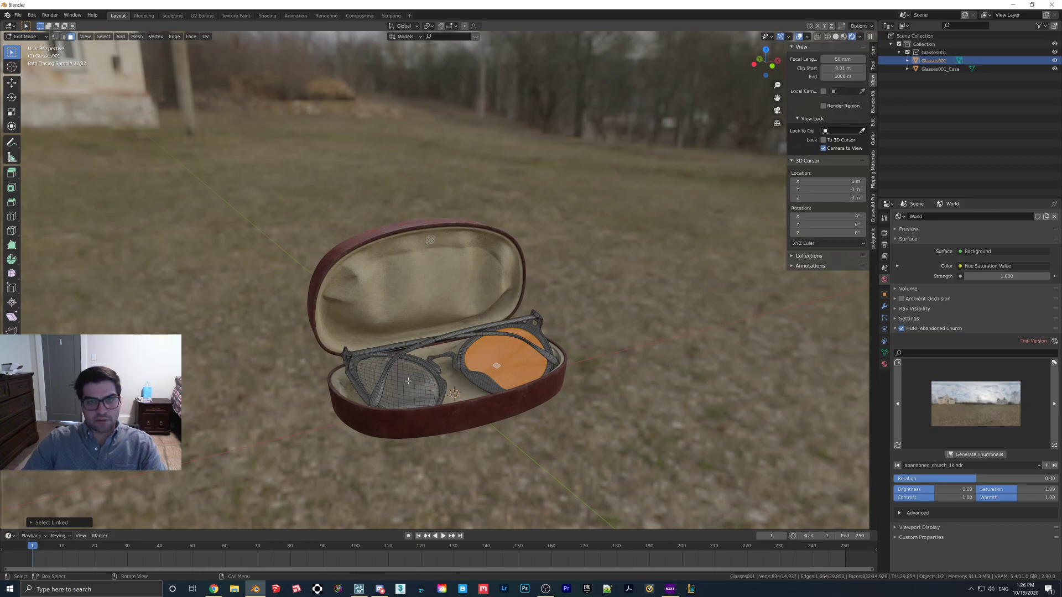
key("l")
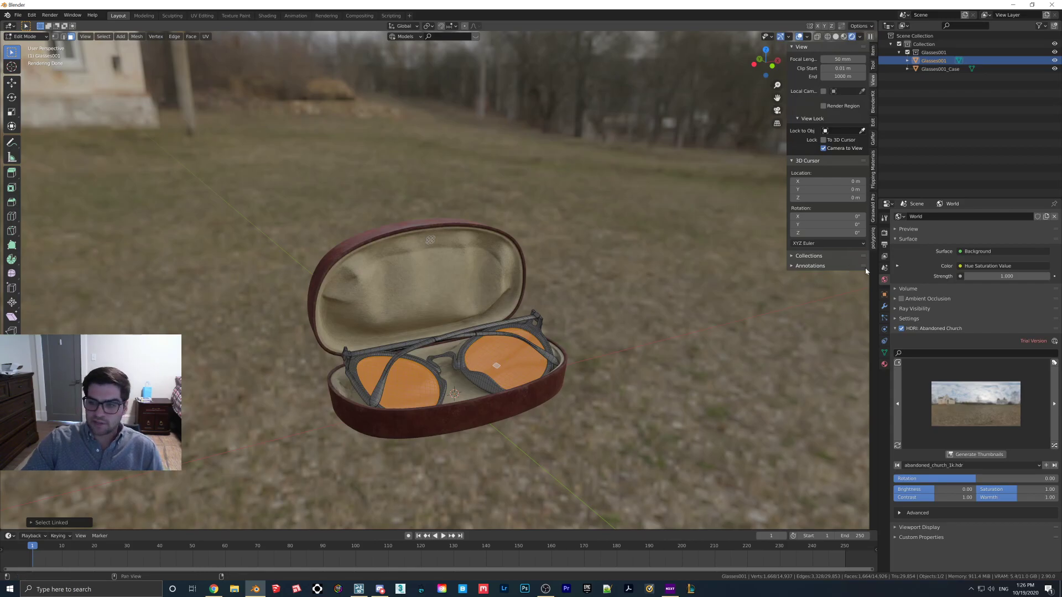
Assign a new green 'Lumion Lens' material to the lenses, then deselect them.
left_click(885, 365)
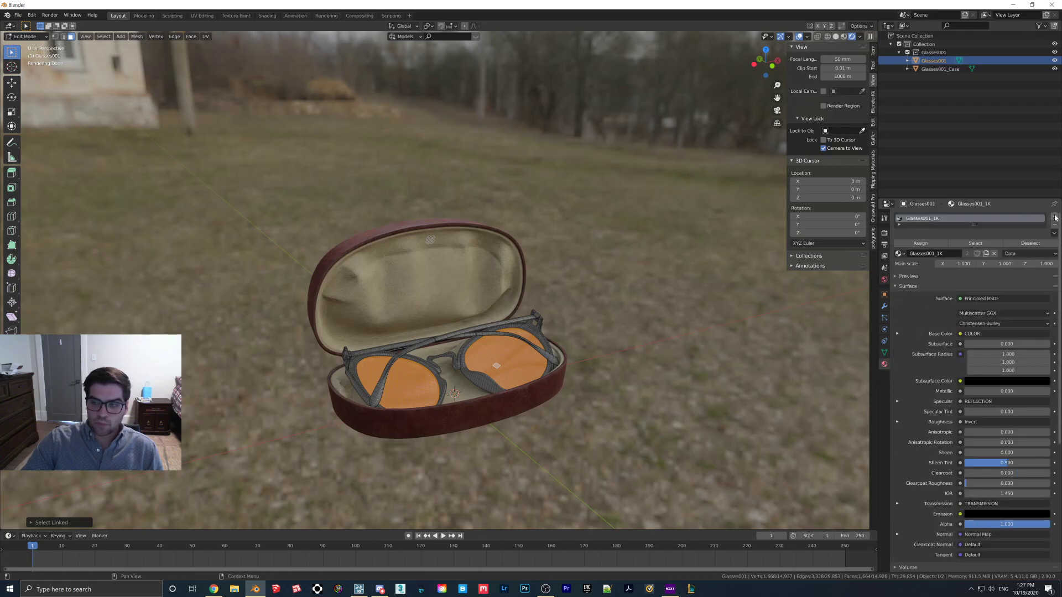
left_click(947, 273)
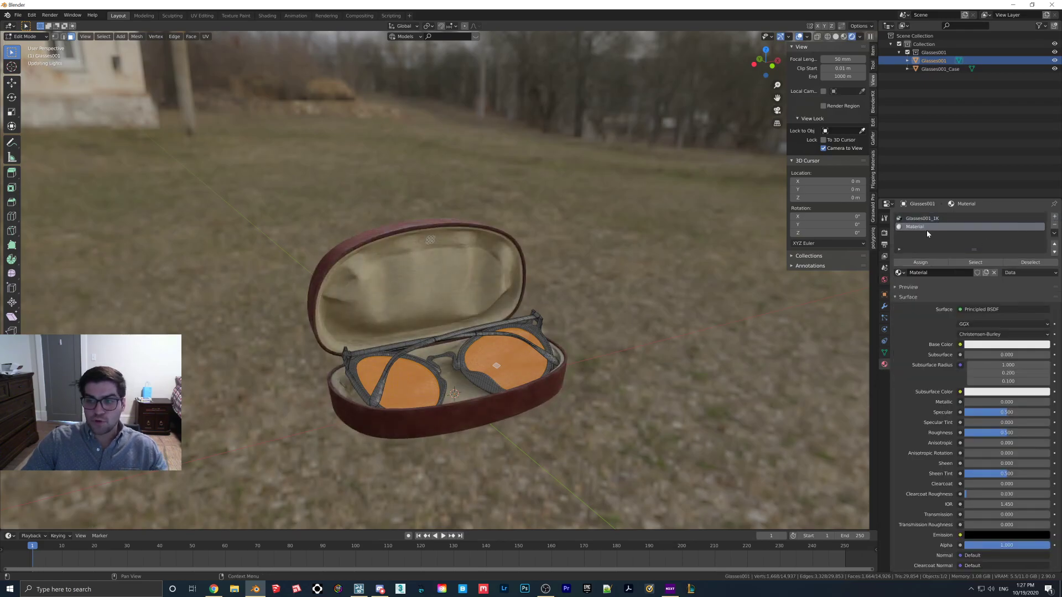
type("L")
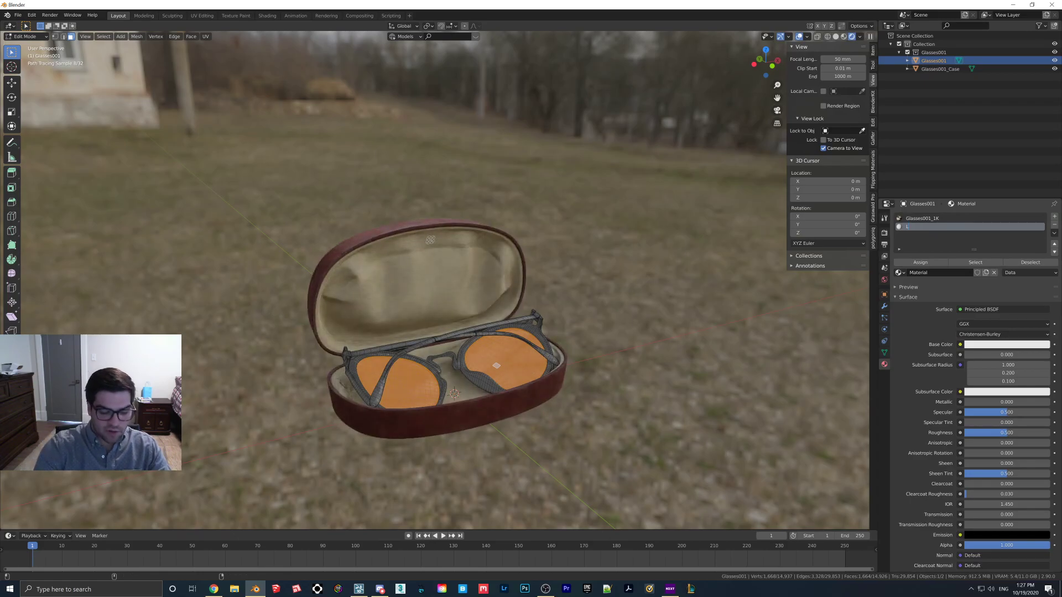
type("umion Lens")
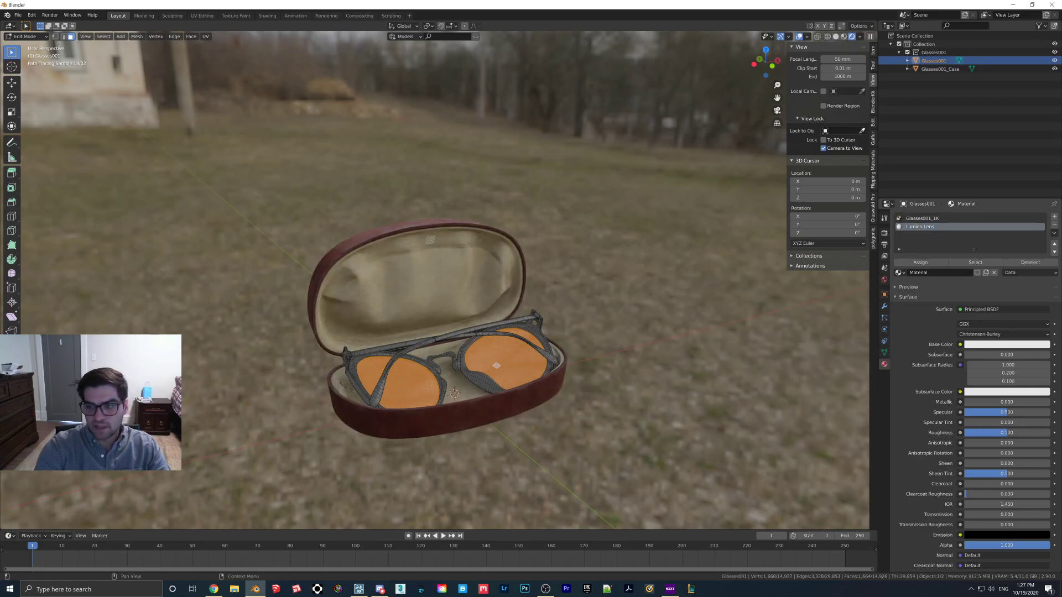
key("Return")
left_click(995, 345)
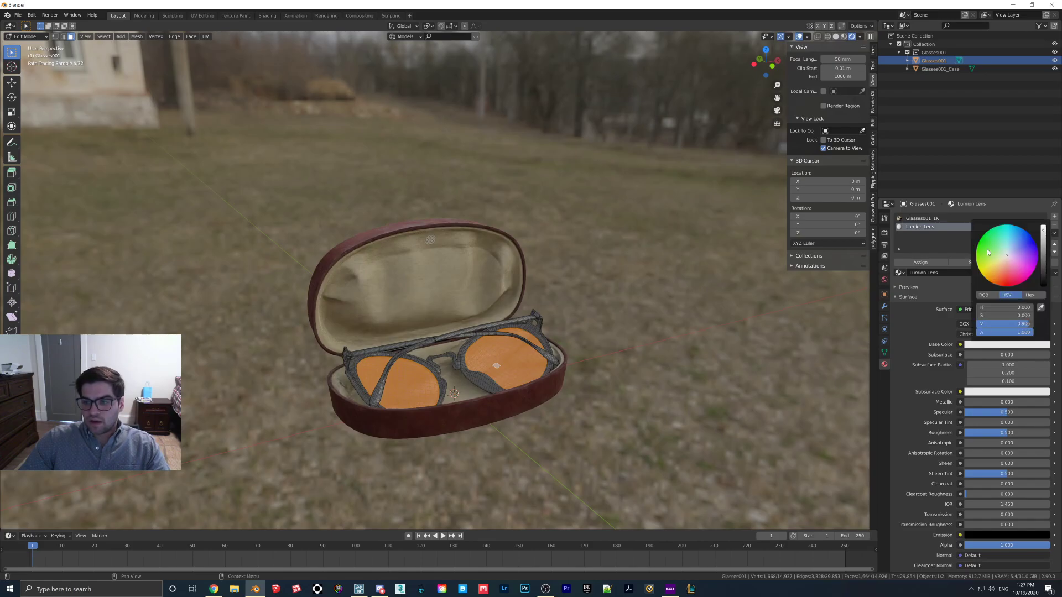
left_click(987, 252)
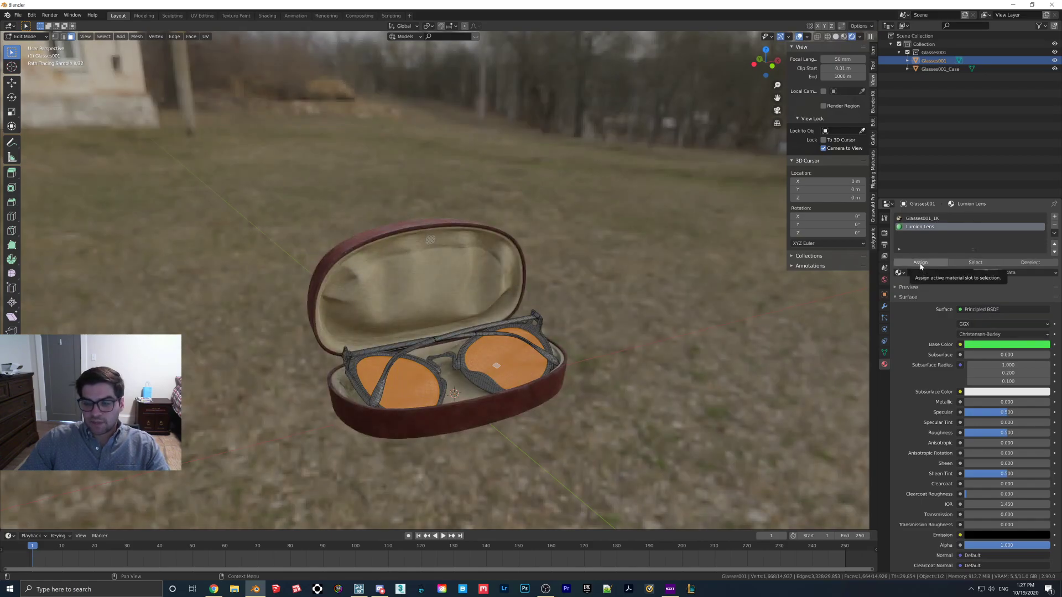
left_click(921, 264)
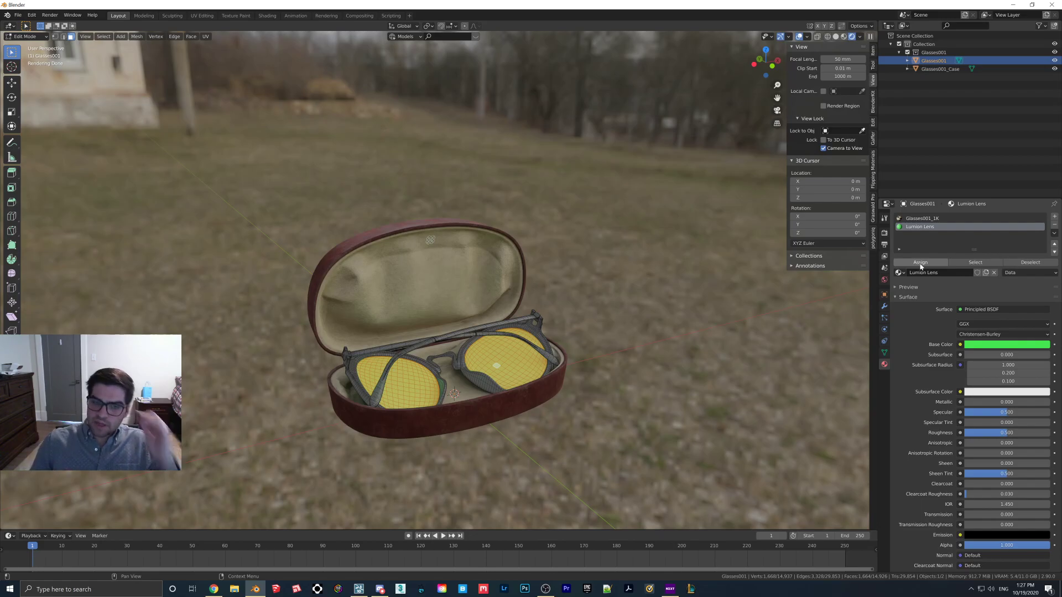
left_click(381, 393)
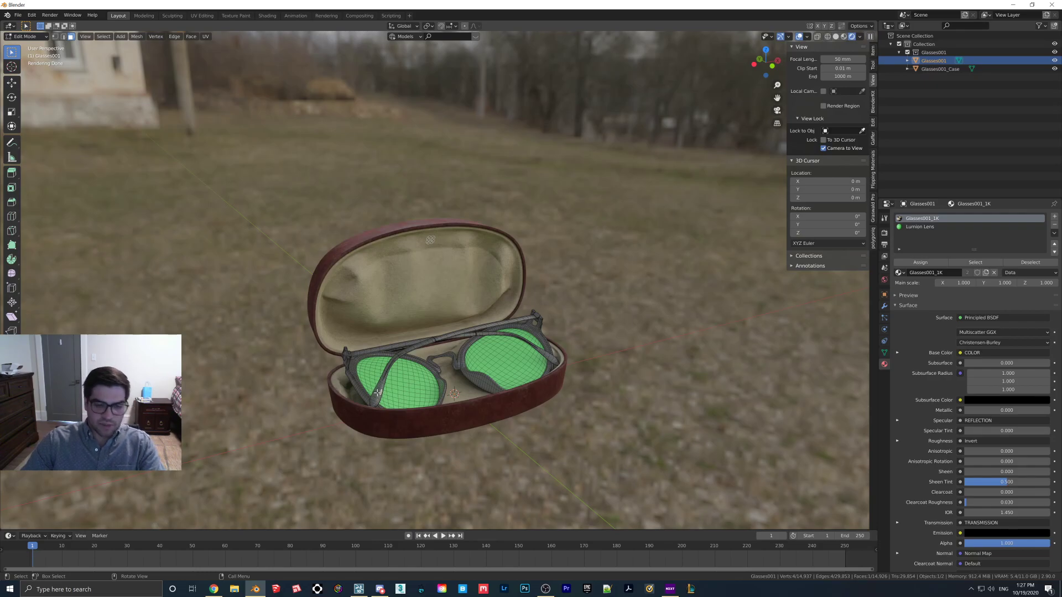
Select both temple arms, assign a new red 'Lumion Arms' material, and exit Edit Mode.
left_click(377, 393)
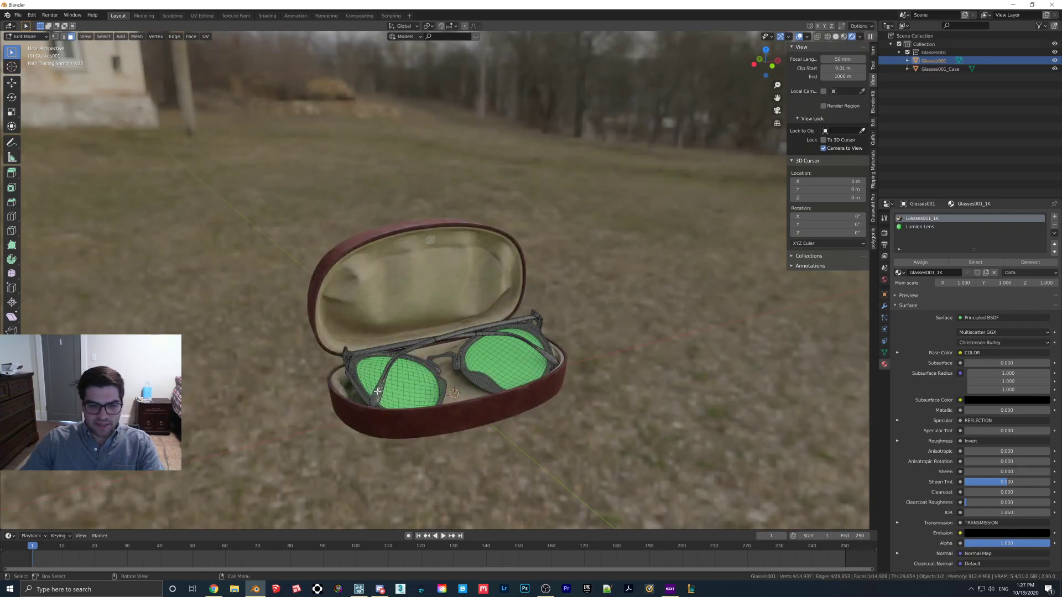
key("l")
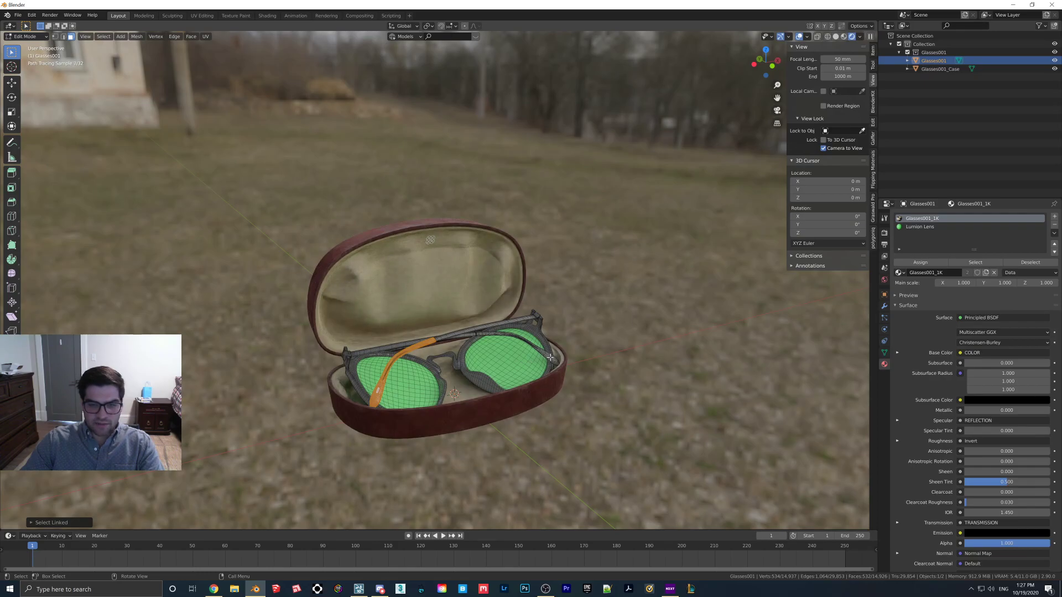
key("l")
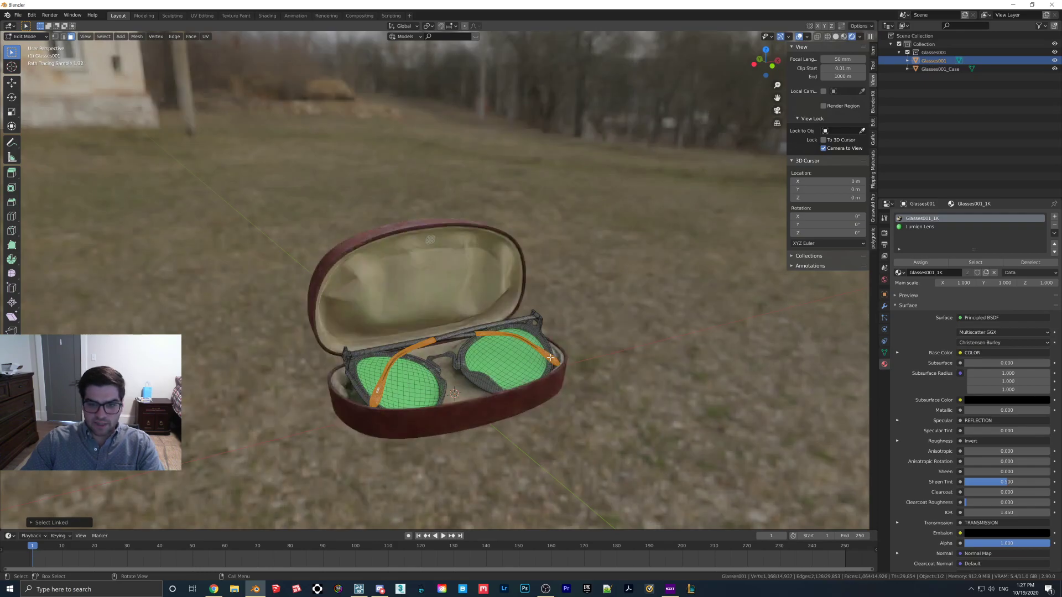
left_click(1054, 218)
left_click(940, 273)
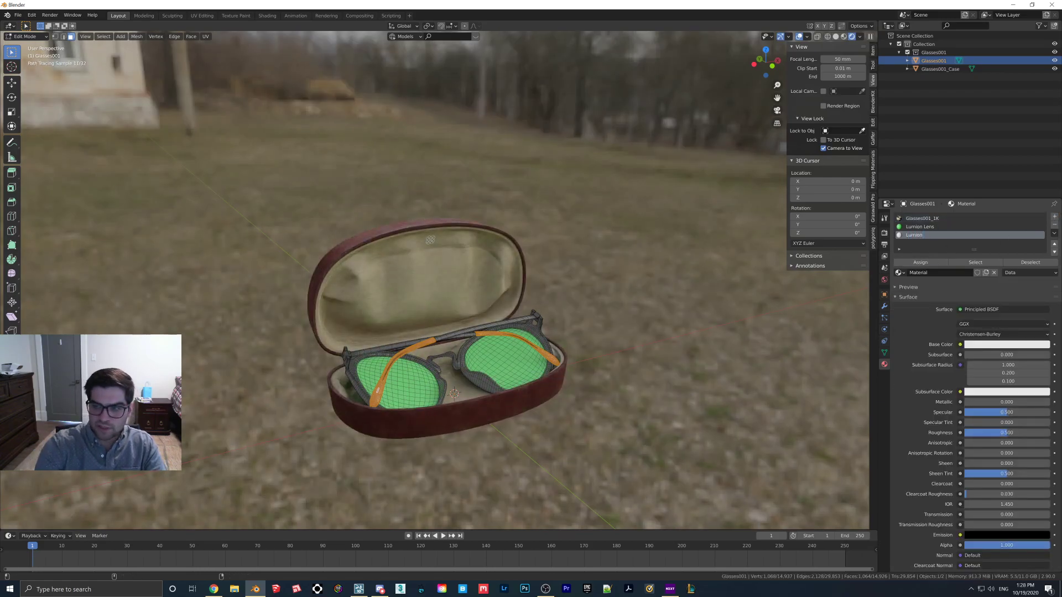
left_click(979, 343)
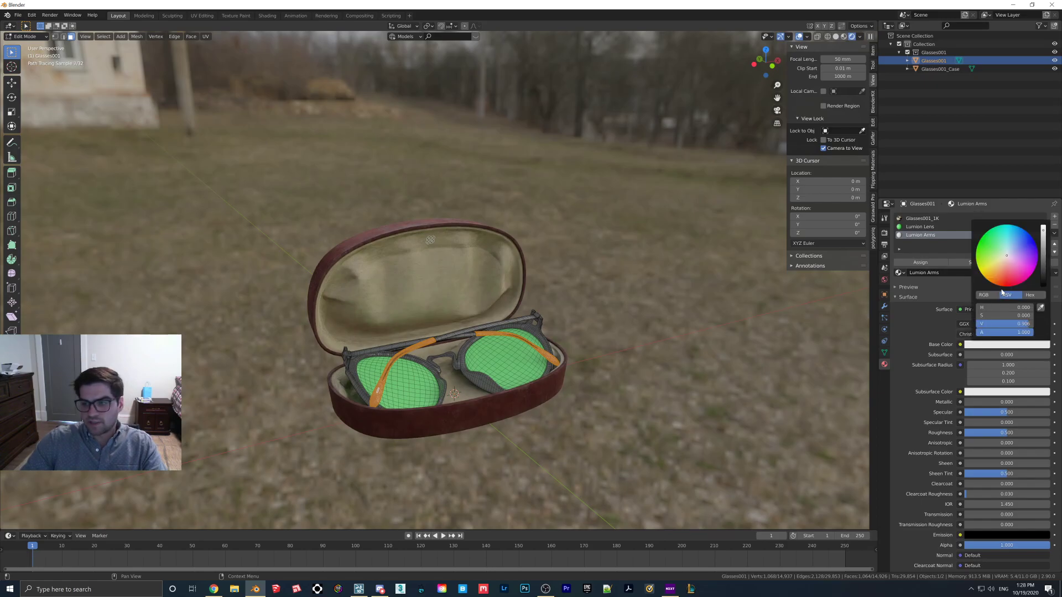
left_click(1037, 251)
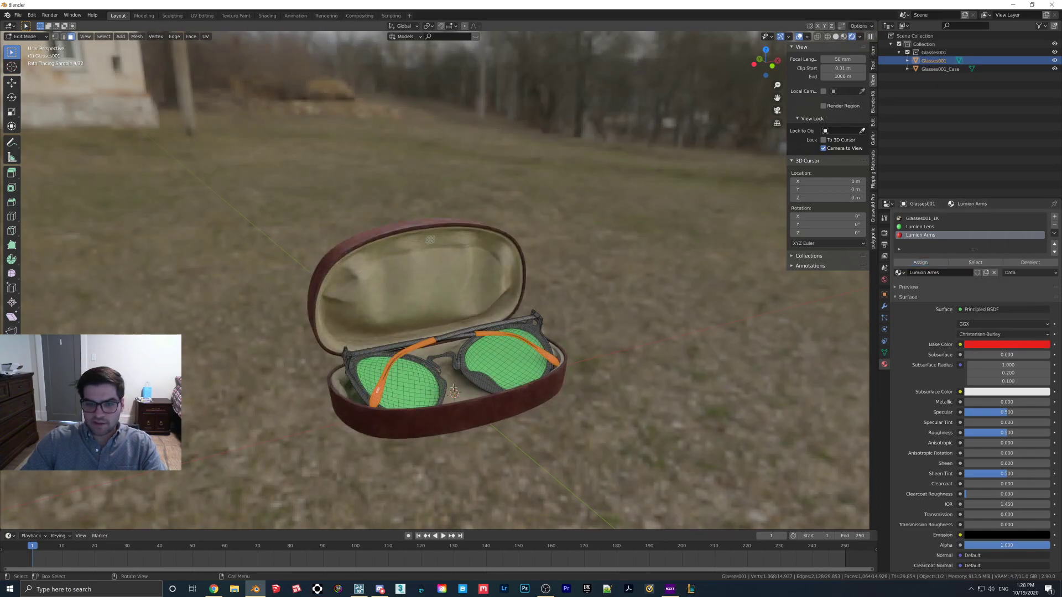
key("Tab")
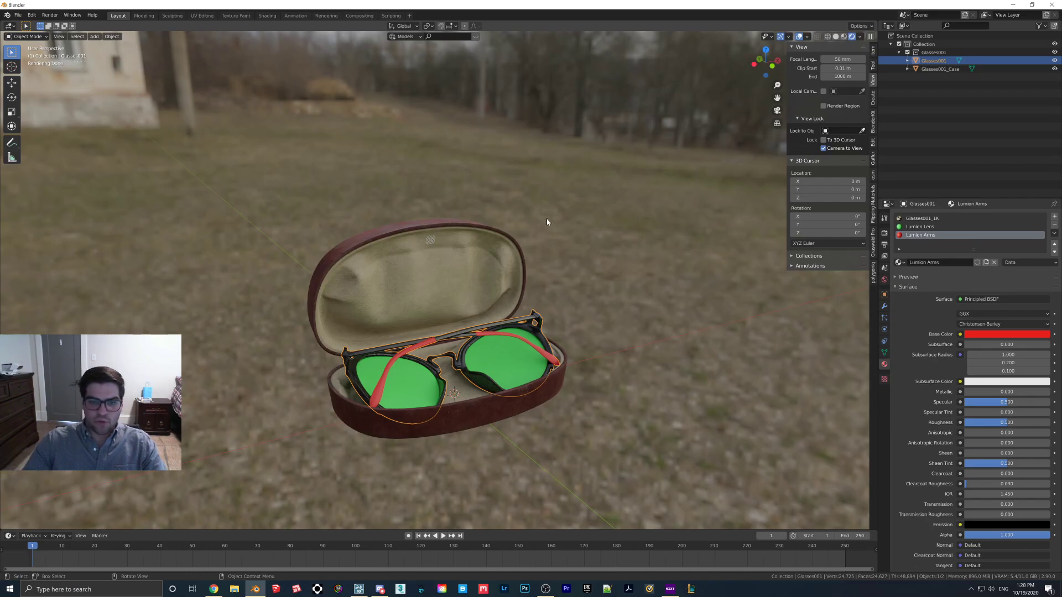
Export the glasses as FBX to the Desktop under the name sunglasses.
left_click(18, 14)
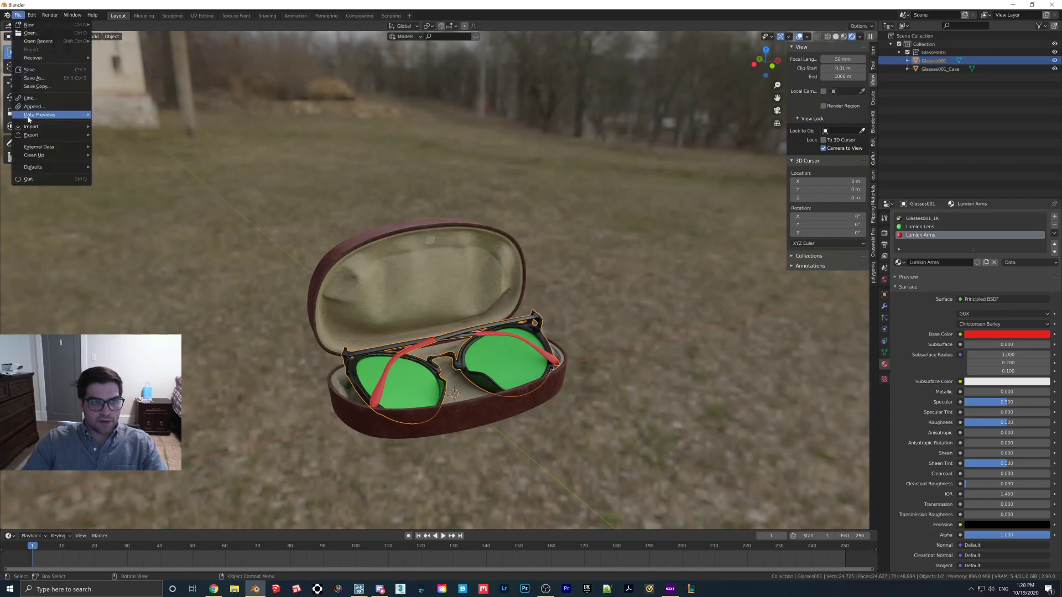
mouse_move(32, 139)
left_click(114, 184)
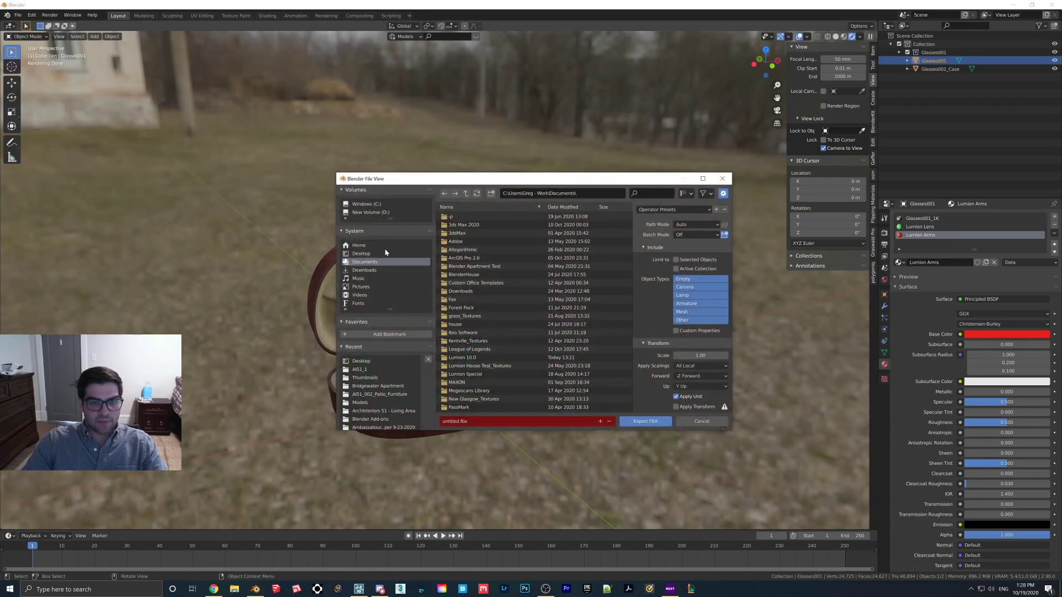
scroll(505, 298, "down", 3)
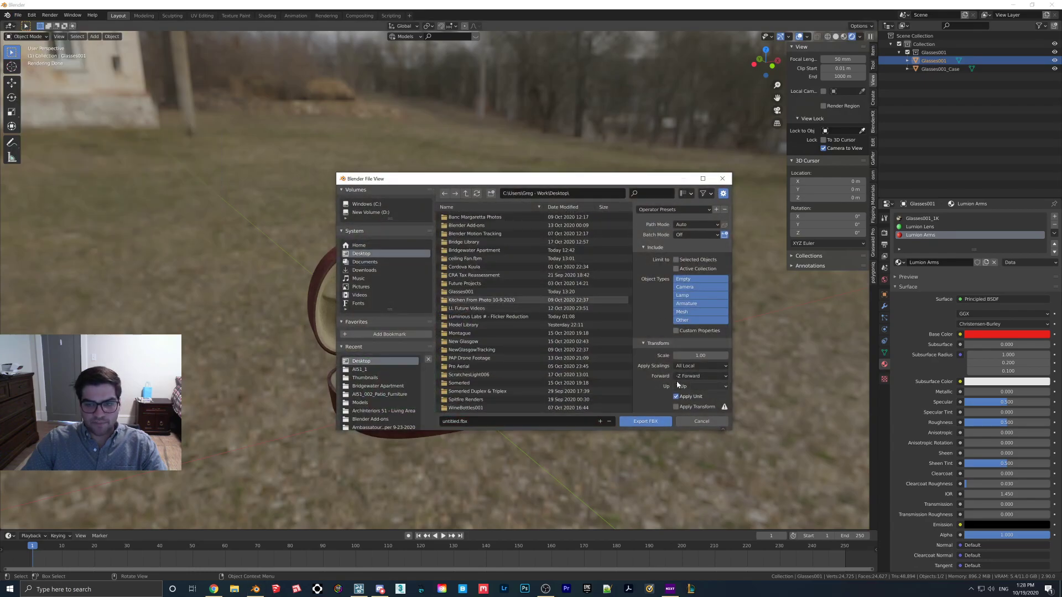
left_click(459, 421)
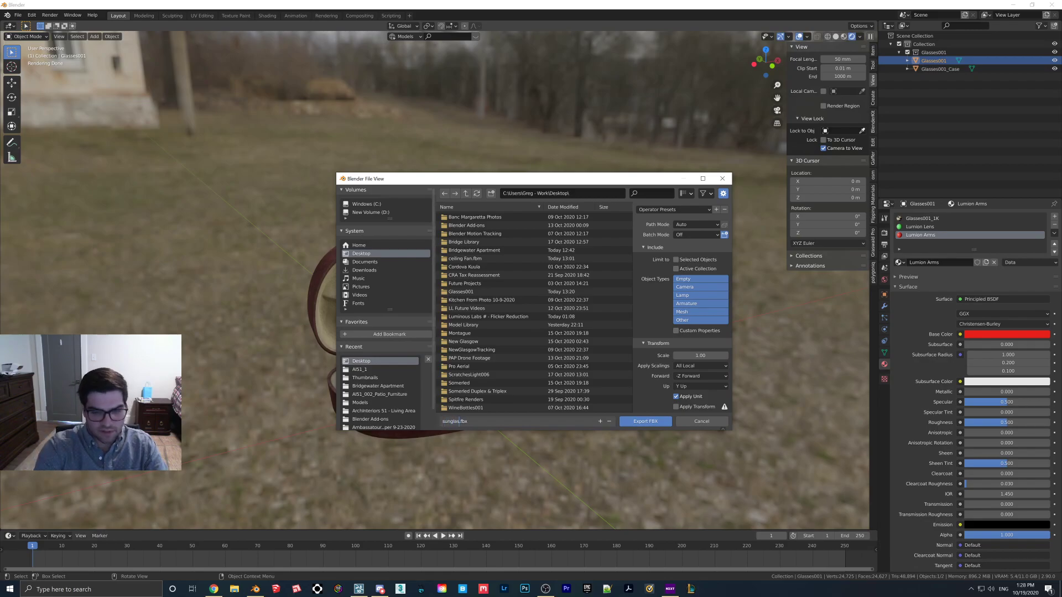
type("sunglasses")
key("Return")
left_click(646, 422)
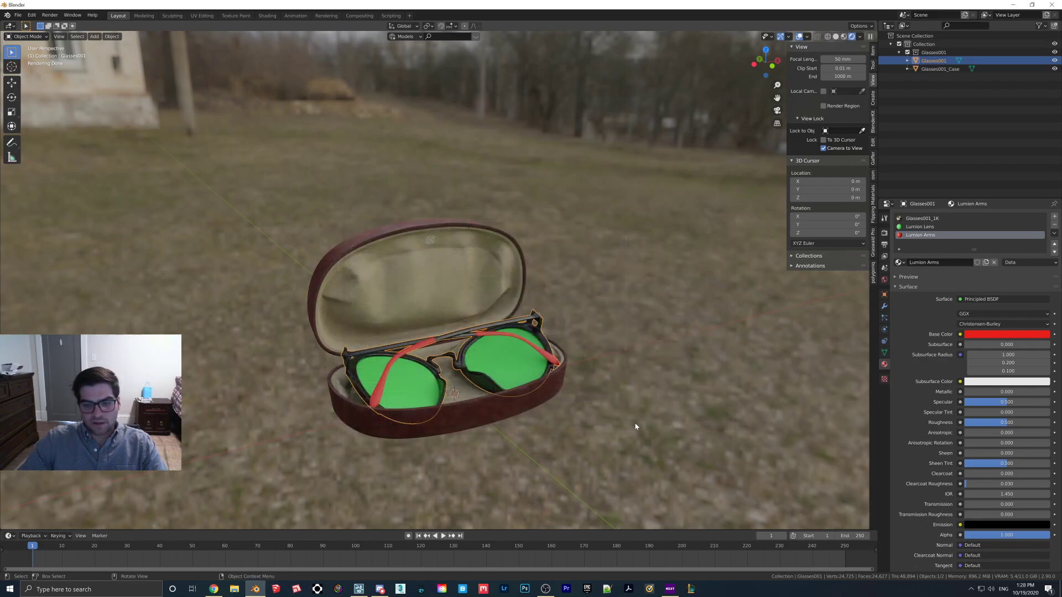
Switch to Lumion and load the Villa Cabrera example project.
left_click(360, 589)
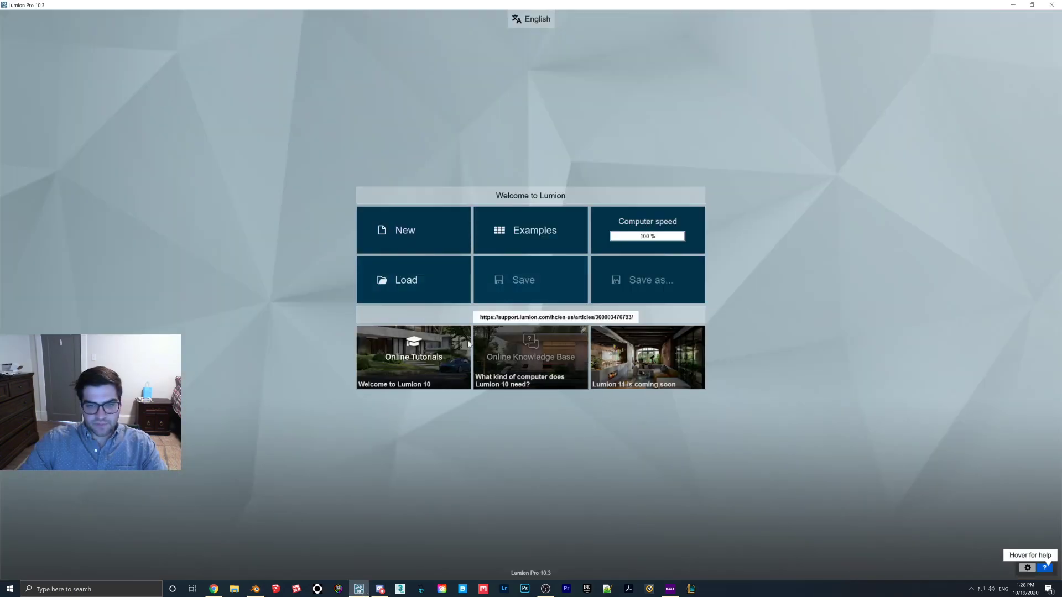
left_click(509, 245)
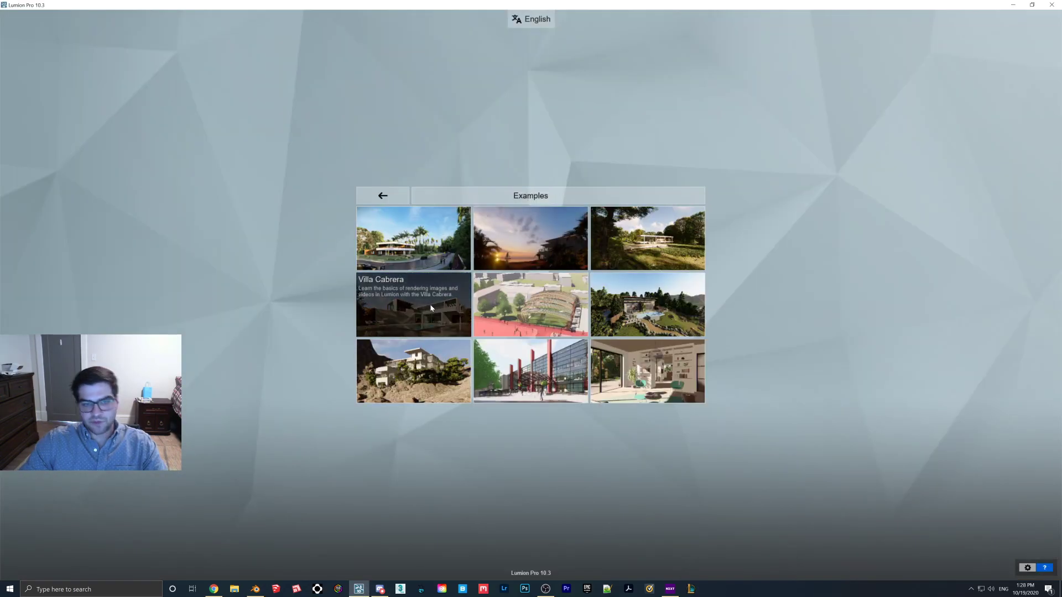
left_click(431, 308)
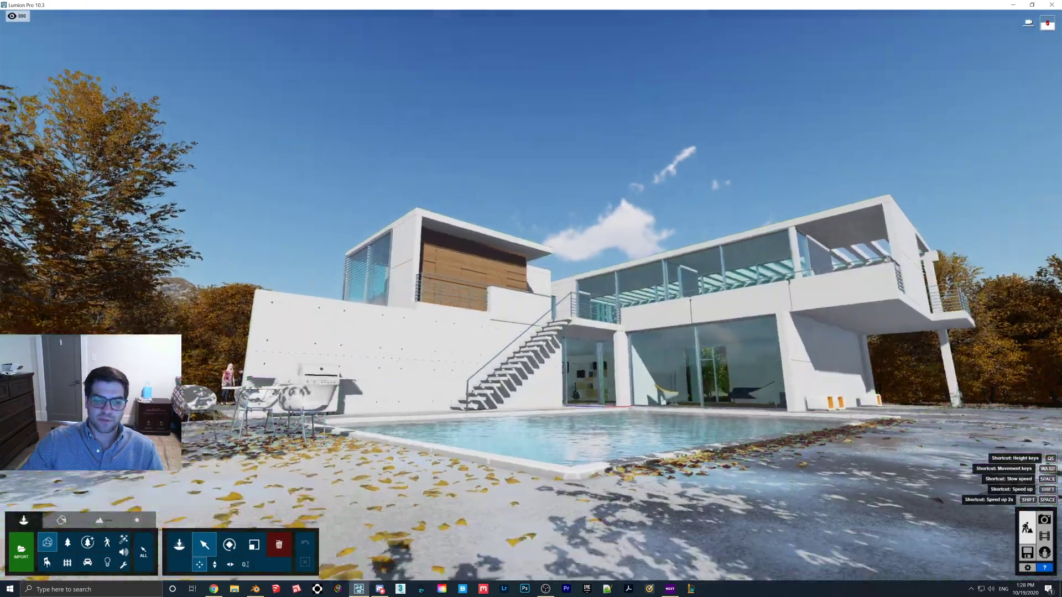
Select the house and pool model and open Import new model on the Desktop.
right_click_drag(531, 298, 586, 347)
key("w")
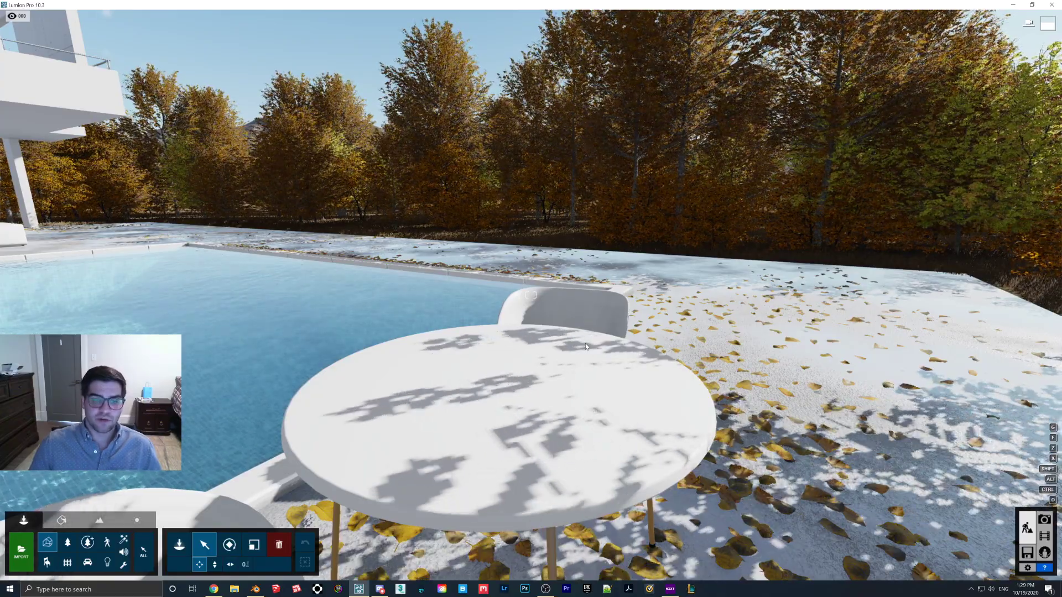
left_click(280, 442)
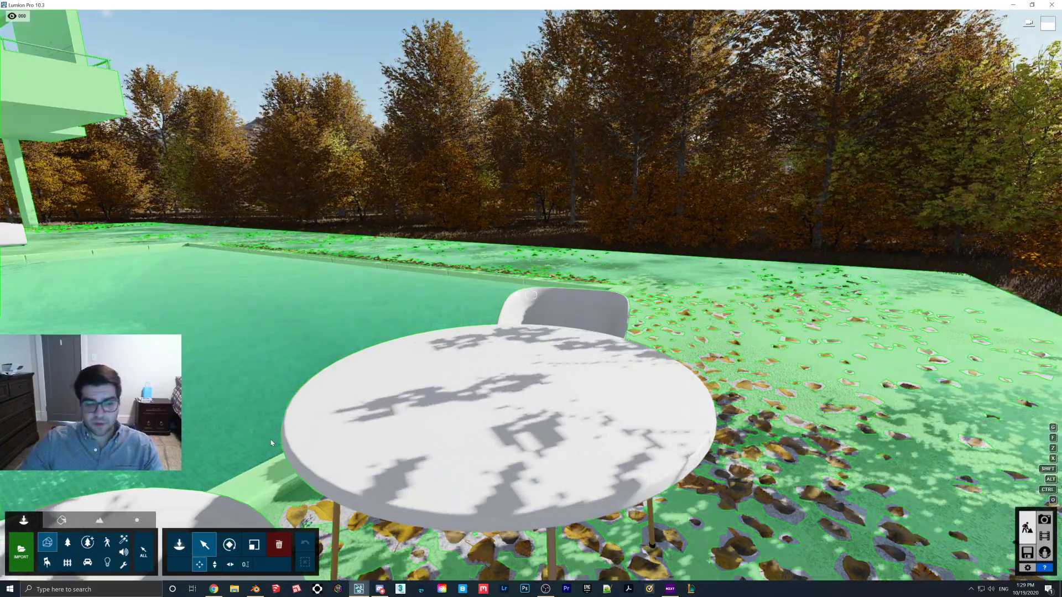
left_click(21, 552)
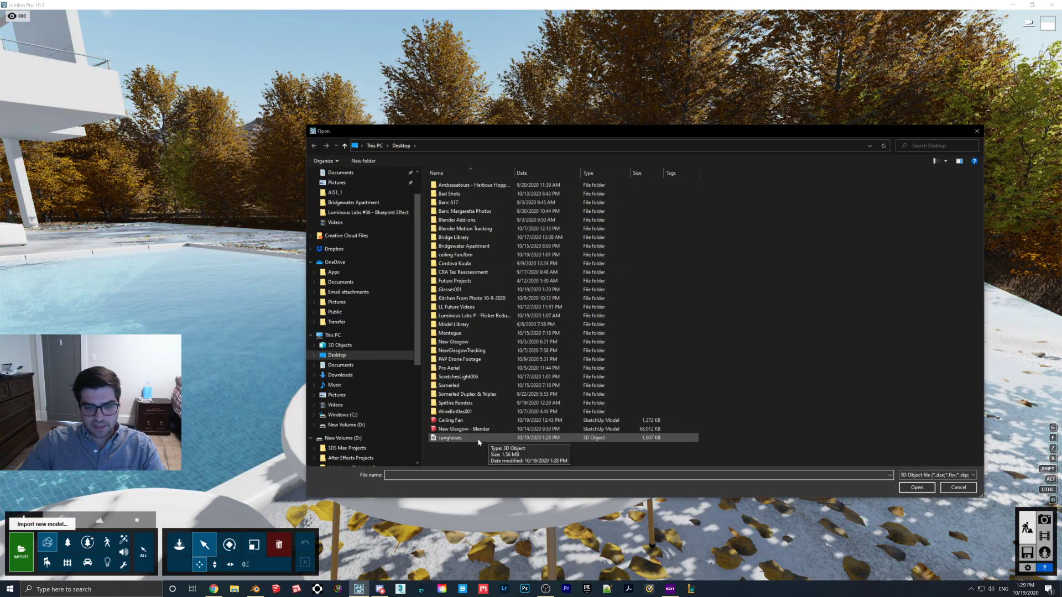
Import the sunglasses model, set it on the round poolside table, and open the Material Editor.
double_click(462, 437)
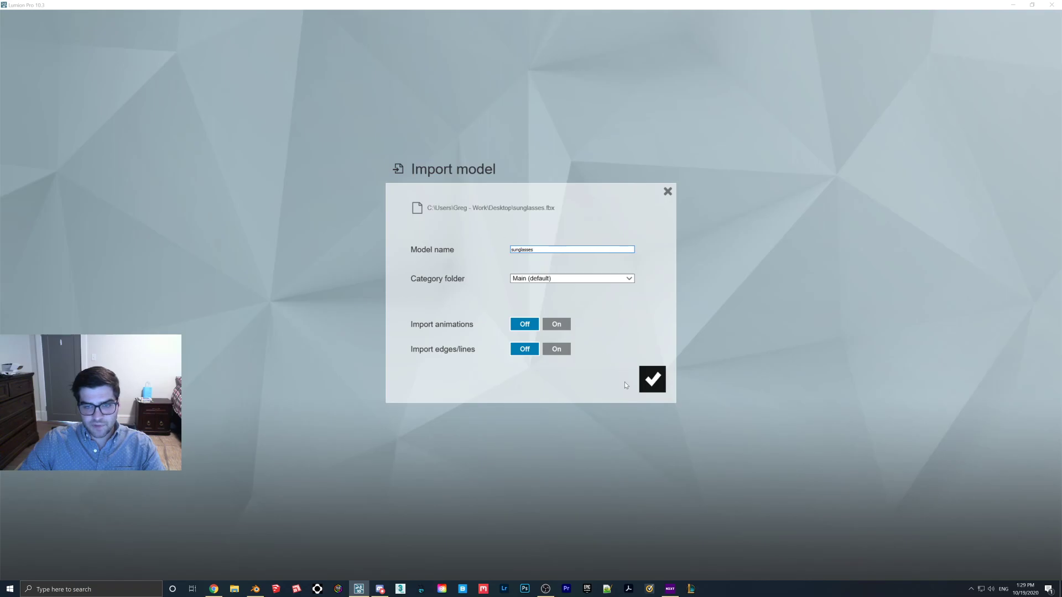
left_click(650, 384)
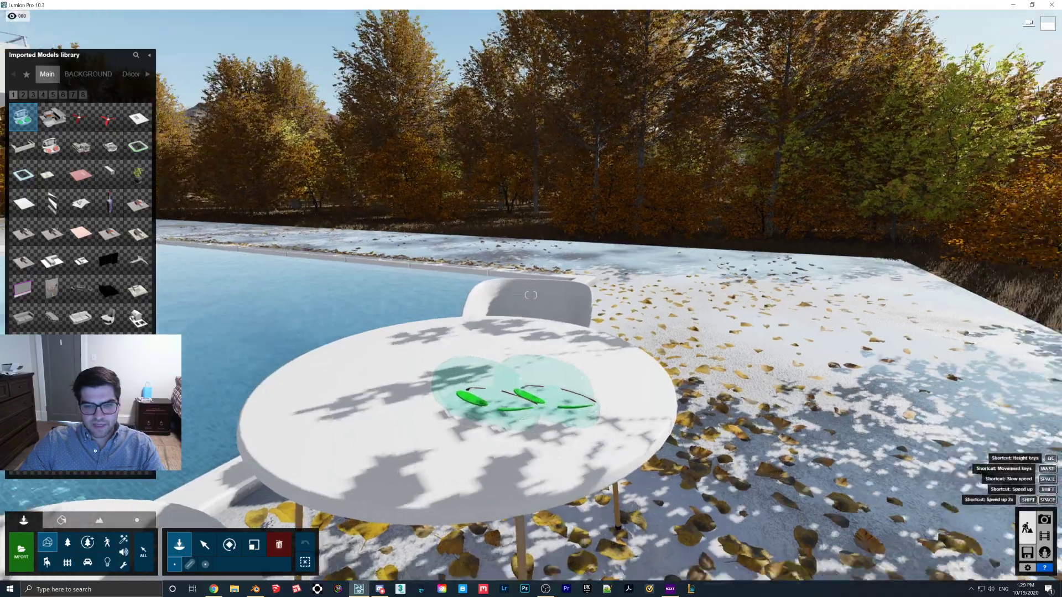
right_click_drag(774, 426, 599, 428)
scroll(600, 428, "down", 6)
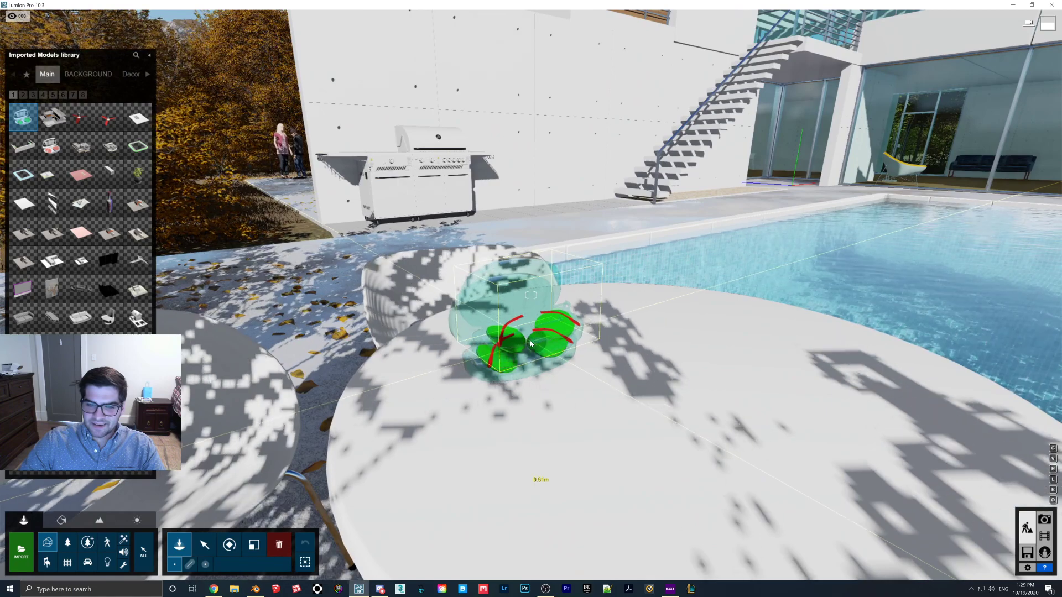
left_click(74, 523)
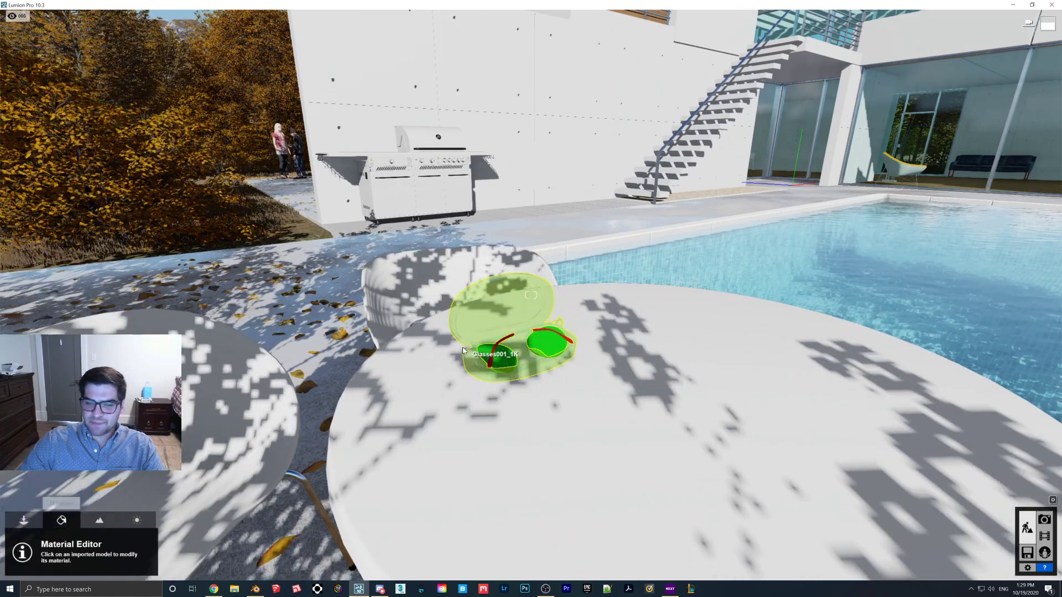
Apply a Standard material to the sunglasses case and start choosing its colour map.
left_click(483, 321)
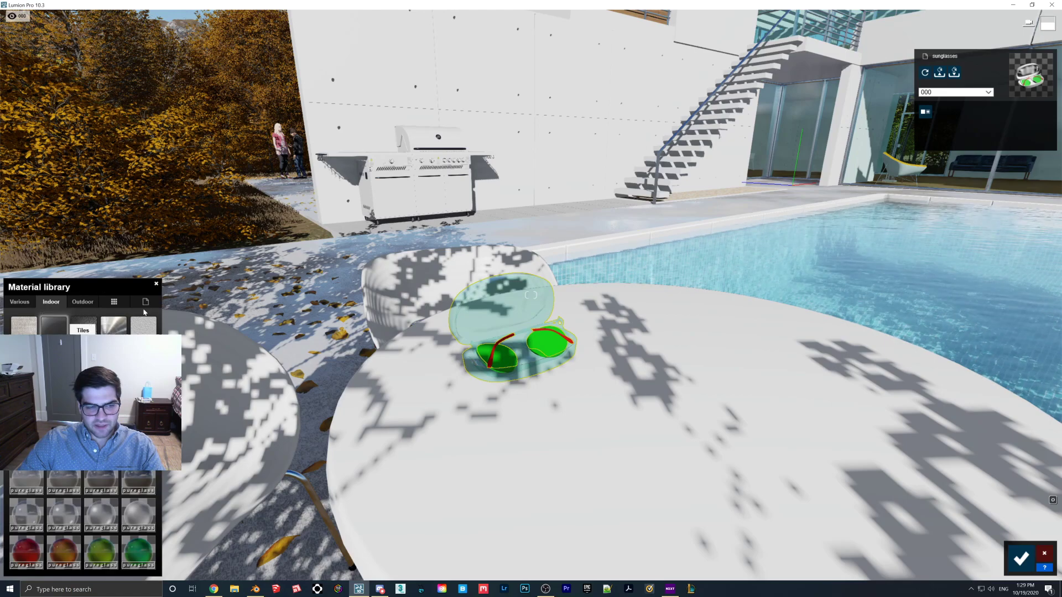
left_click(147, 303)
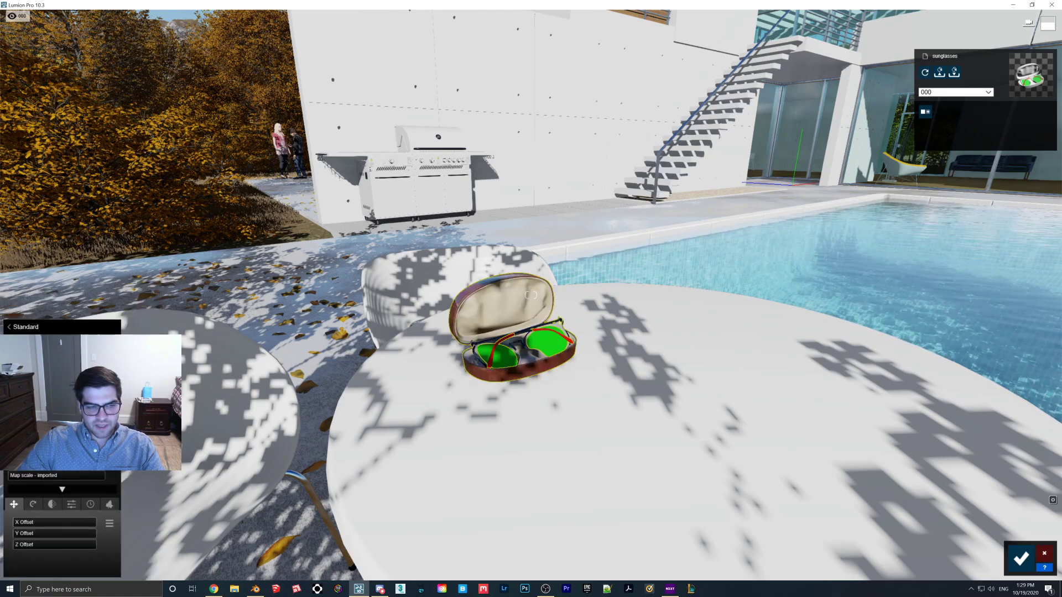
left_click(83, 354)
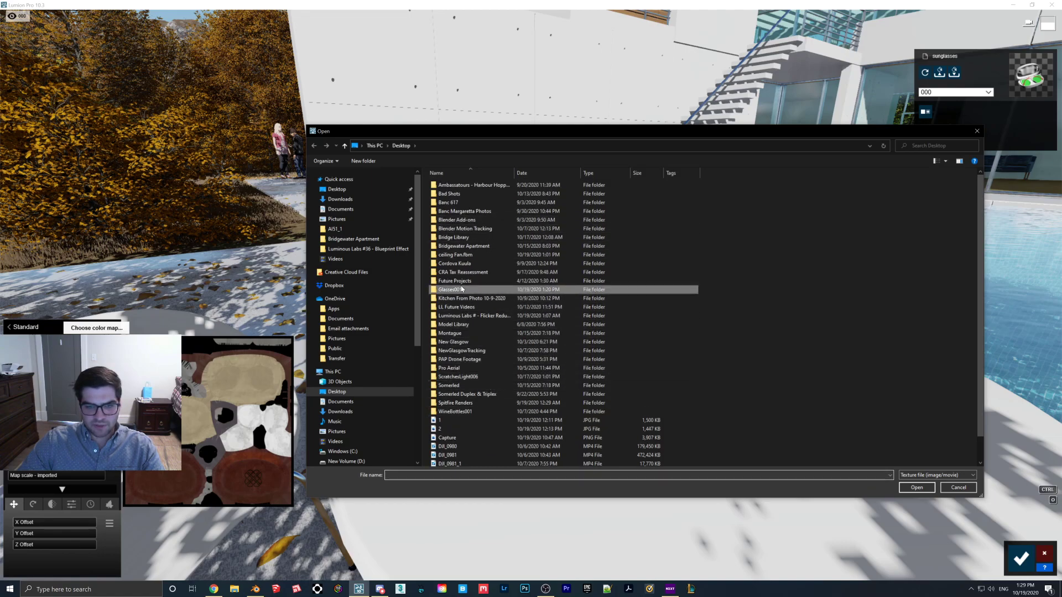
Load Glasses001_COL_1K from Glasses001 > Software > Blender > Blender_Cycles as the case's colour map.
double_click(451, 289)
double_click(452, 203)
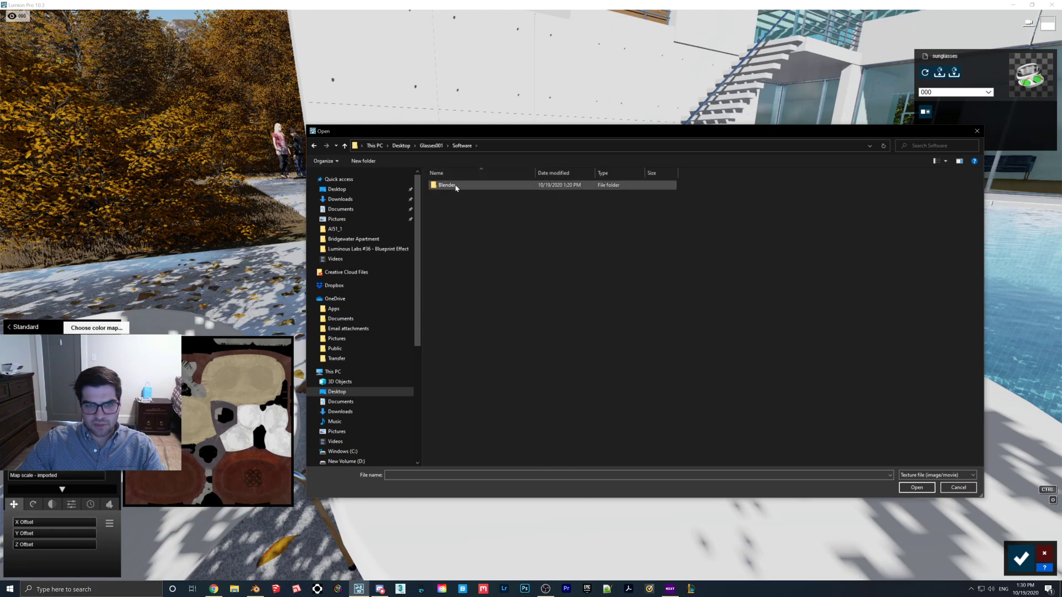
double_click(457, 185)
double_click(455, 185)
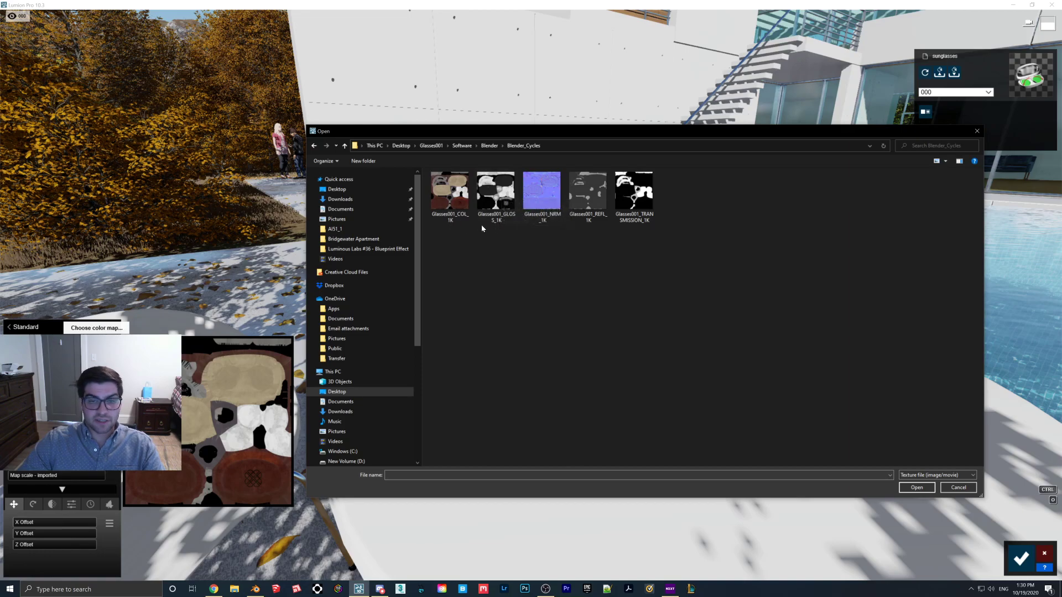
double_click(459, 204)
right_click_drag(459, 204, 470, 204)
Add the NRM normal map texture to the case material and fly closer to inspect the lining.
key("w")
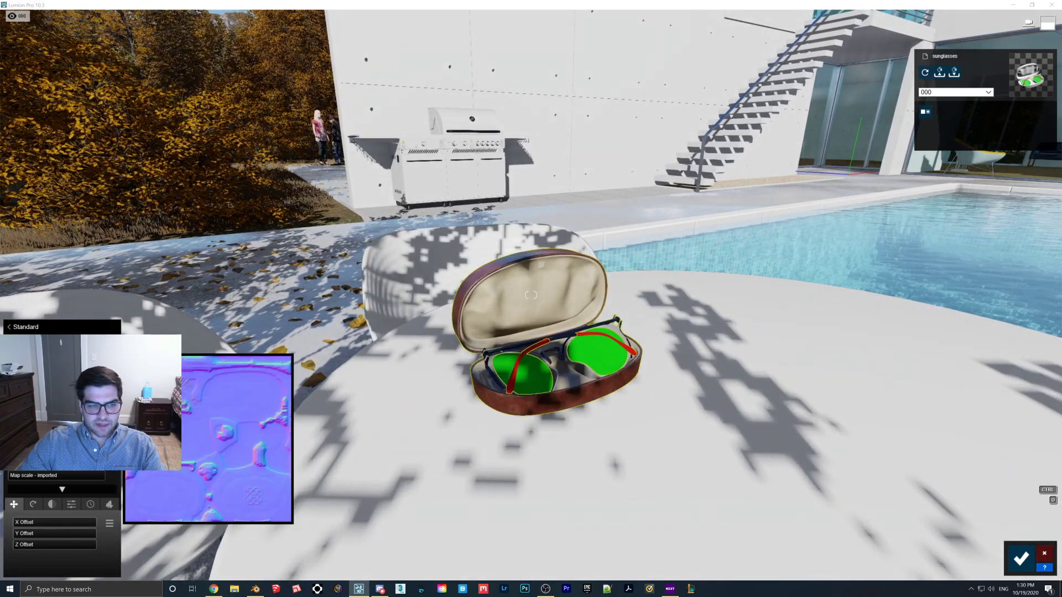
left_click(83, 437)
double_click(530, 202)
key("w")
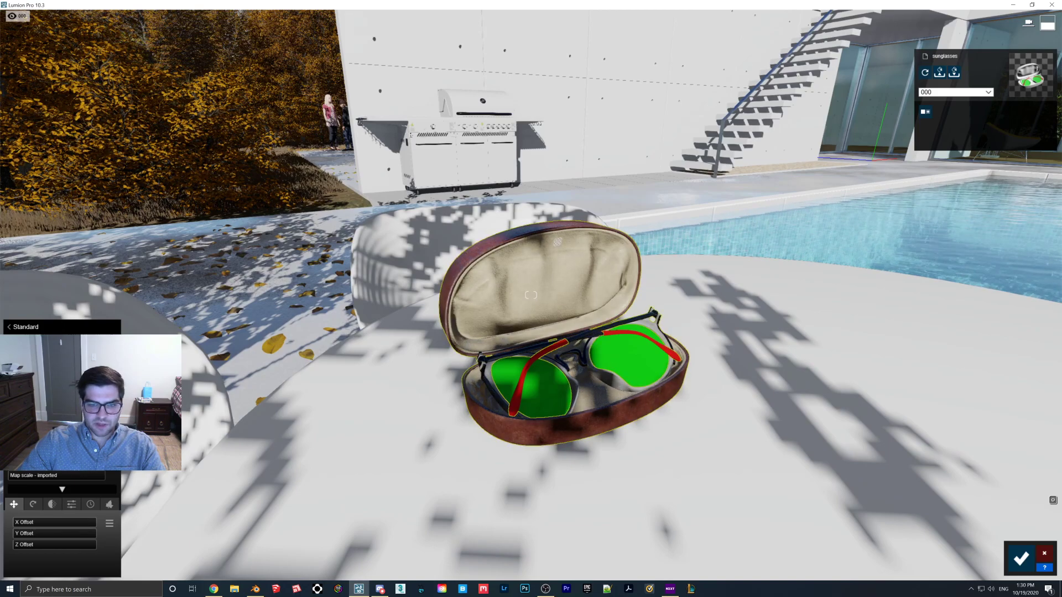
key("w")
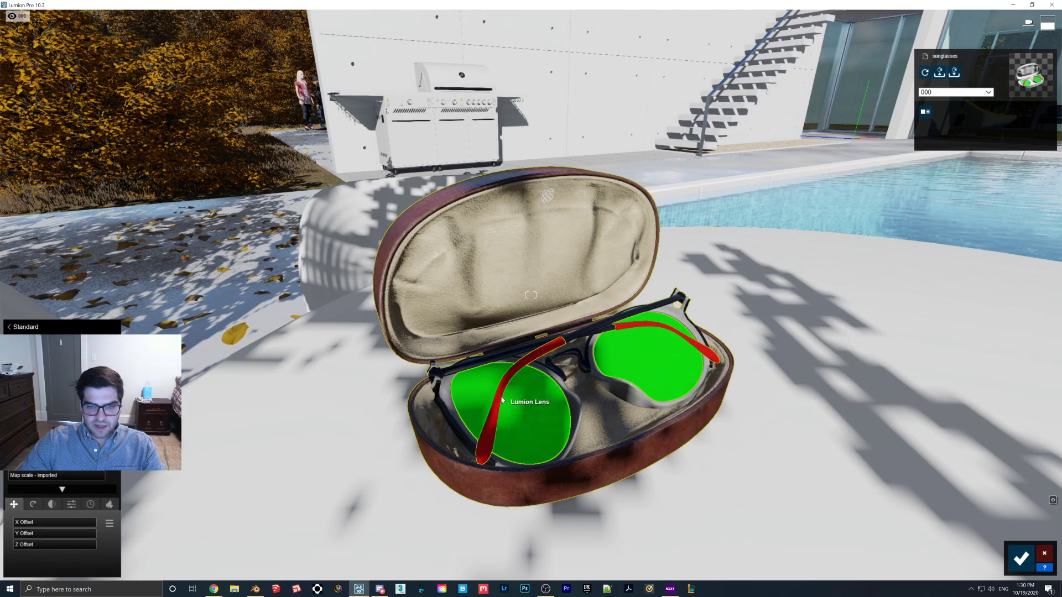
key("s")
scroll(531, 387, "up", 3)
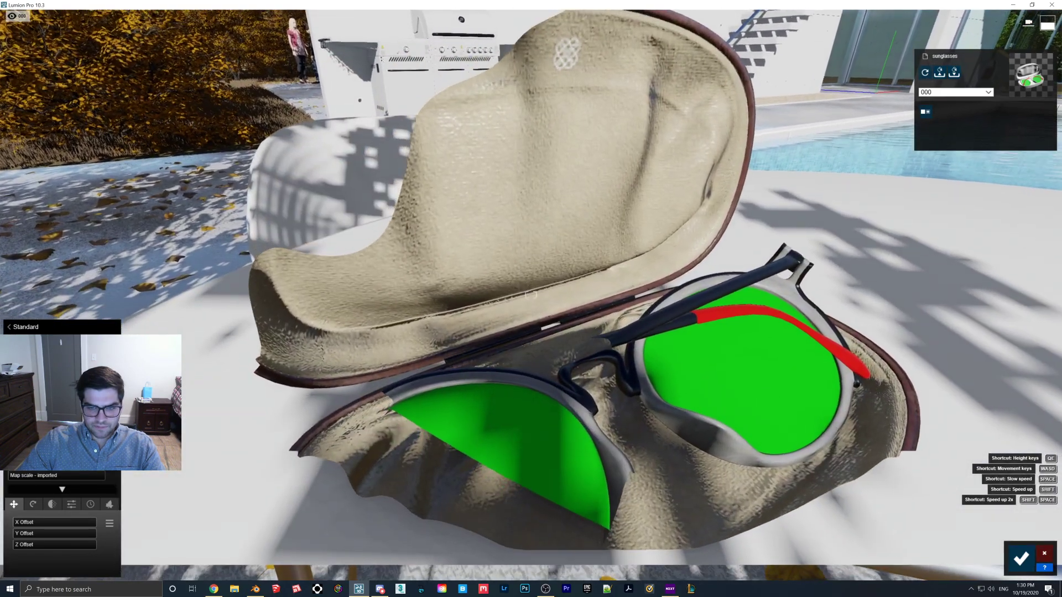
Darken the Lumion Arms material colour to near-black.
scroll(534, 416, "down", 2)
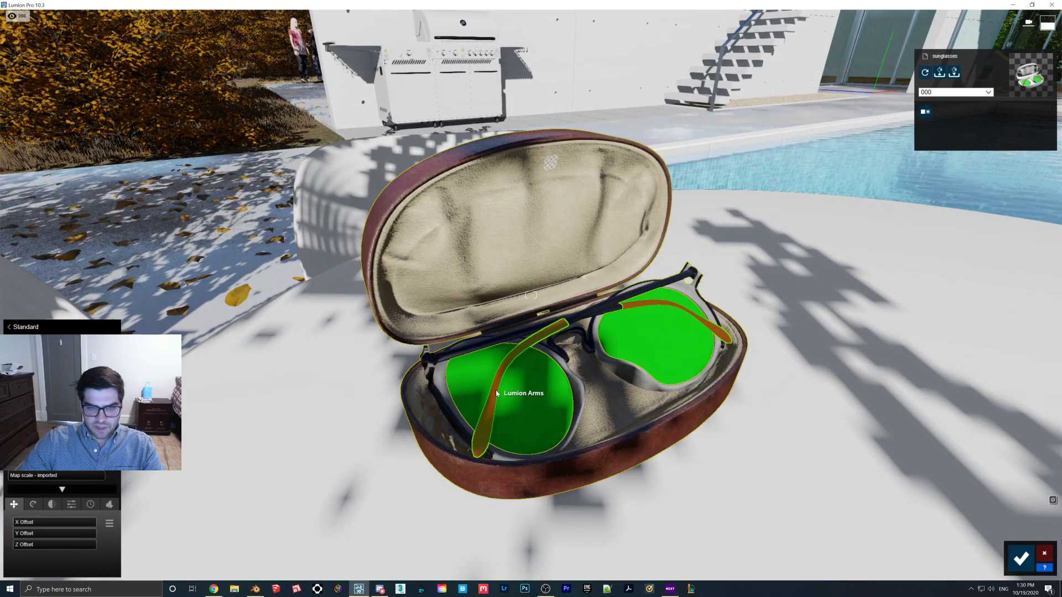
left_click(496, 393)
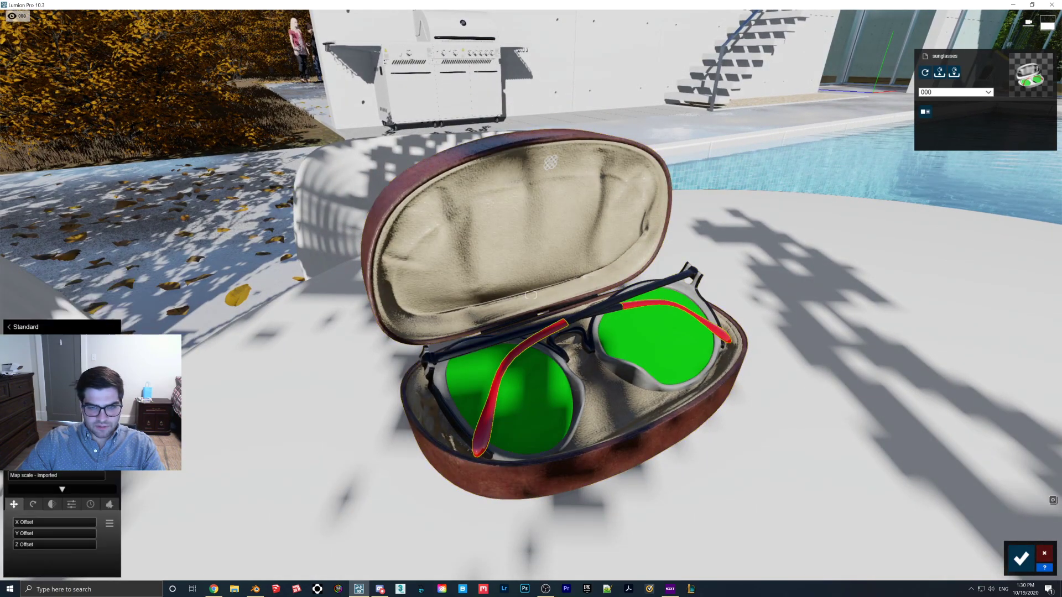
left_click(111, 442)
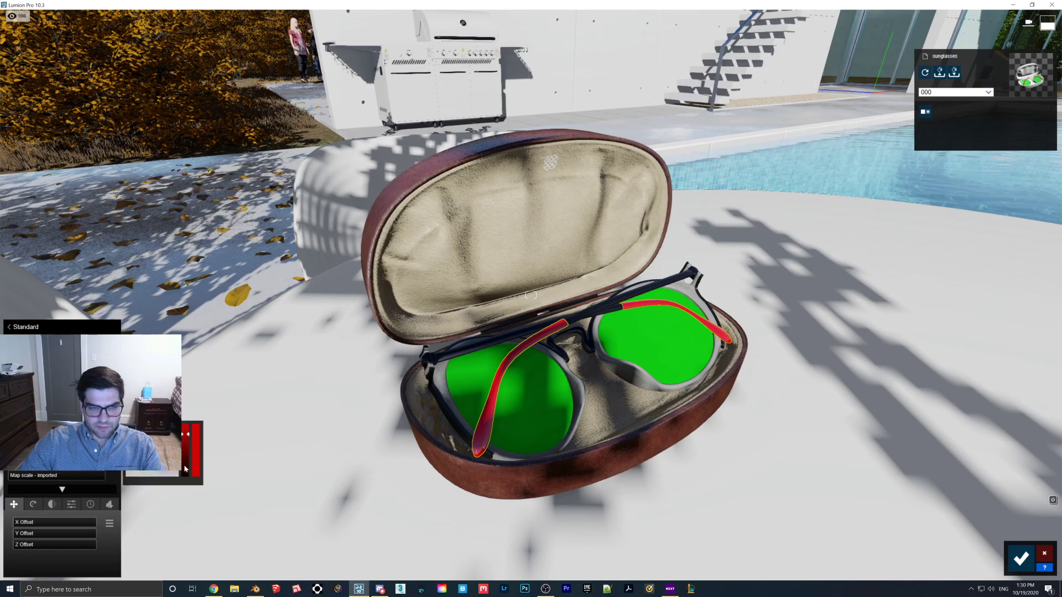
left_click_drag(186, 469, 186, 477)
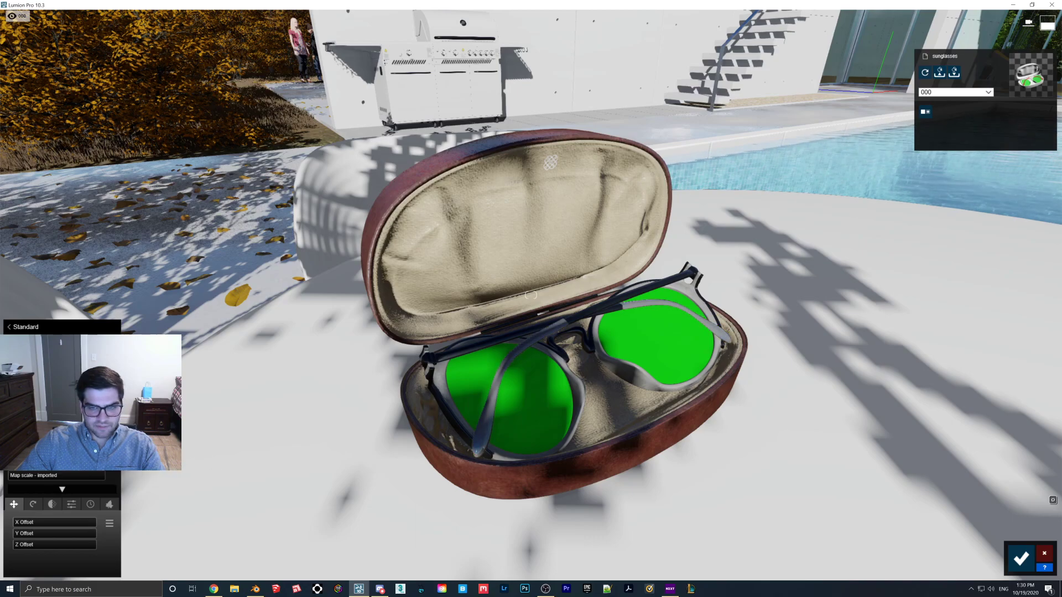
Give the Lumion Lens material a tinted glass from the Indoor > Glass library.
left_click(467, 367)
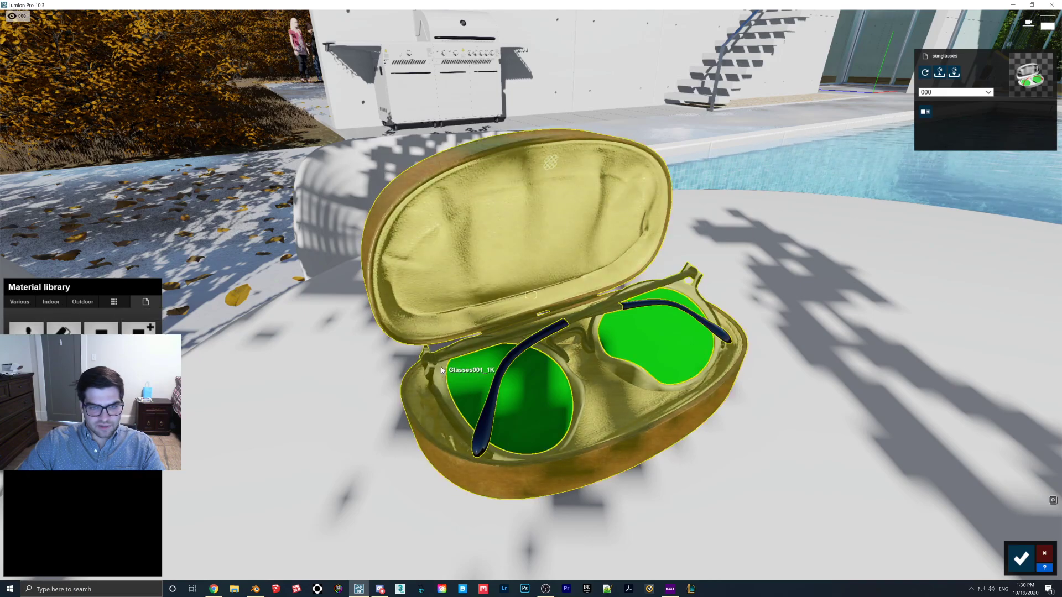
left_click(50, 301)
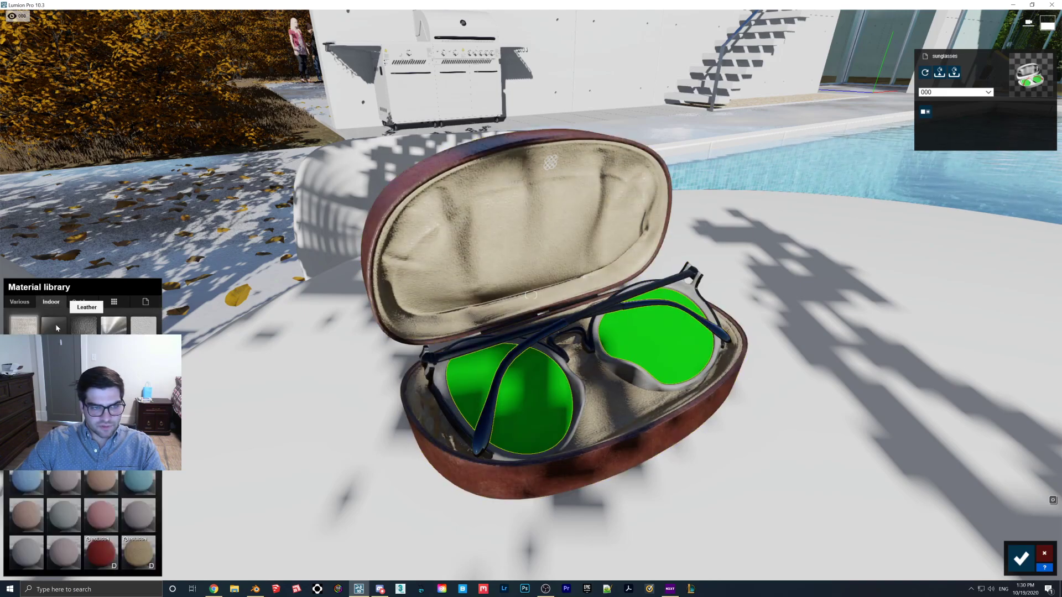
left_click(54, 325)
key("s")
right_click_drag(531, 295, 526, 295)
key("w")
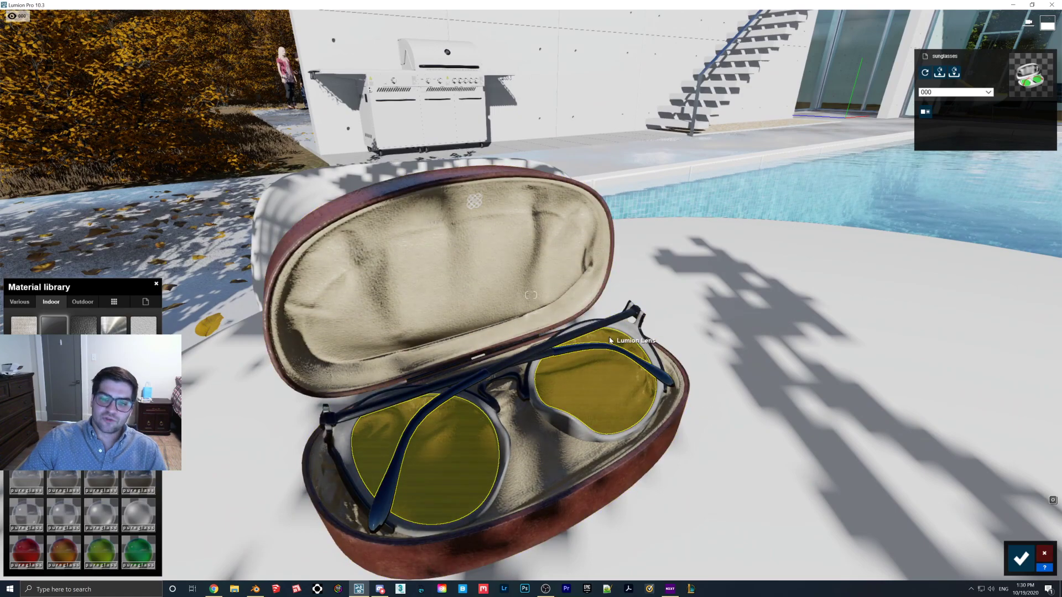
scroll(464, 468, "down", 2)
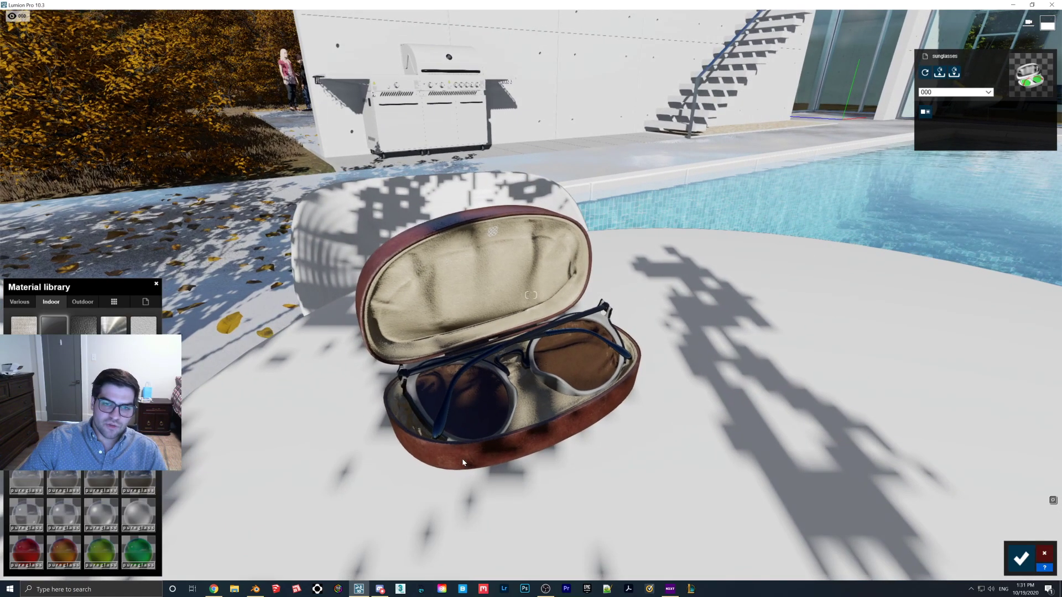
In Edit Mode, select the linked frame geometry and assign it the Lumion Arms material.
left_click(255, 589)
scroll(437, 376, "down", 5)
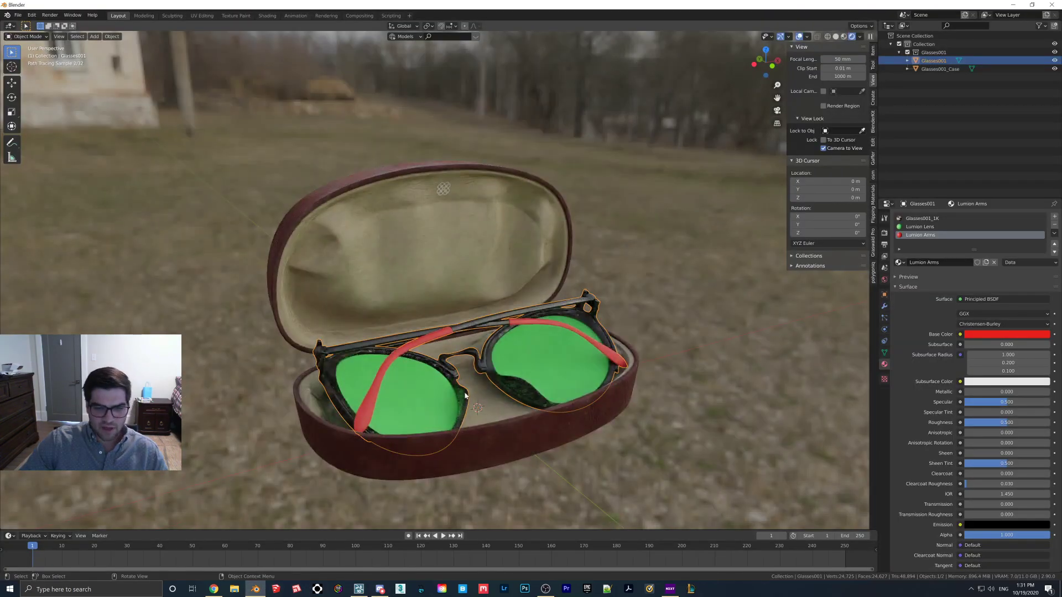
key("Tab")
left_click(458, 382)
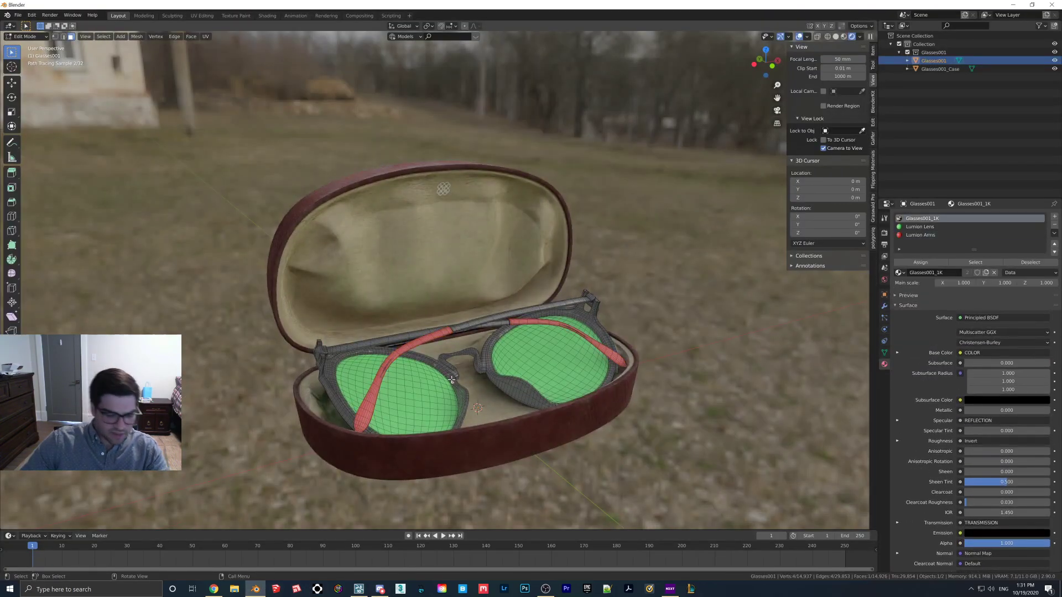
key("ctrl+l")
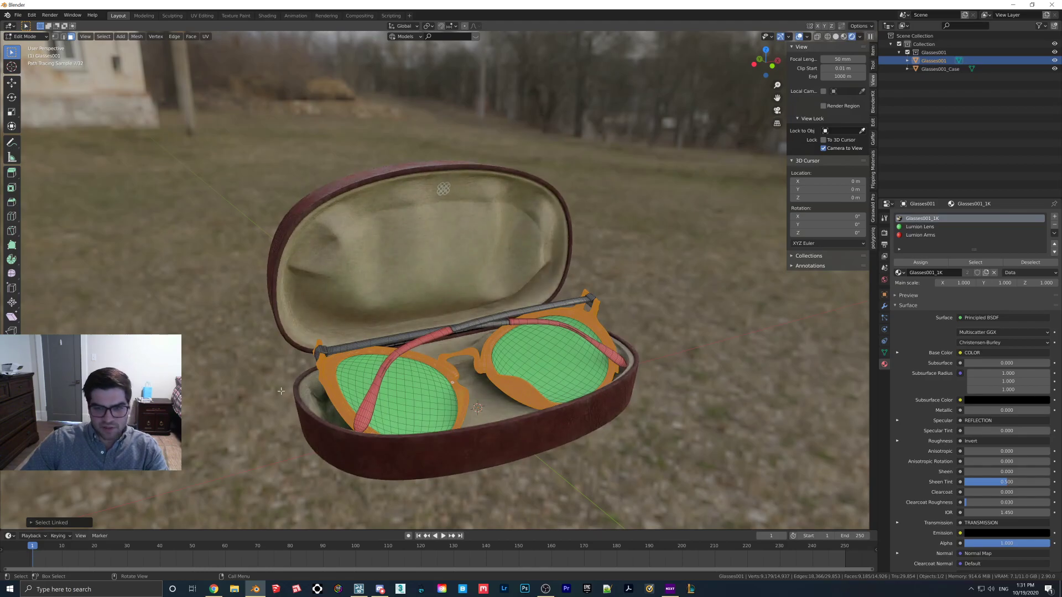
left_click(925, 235)
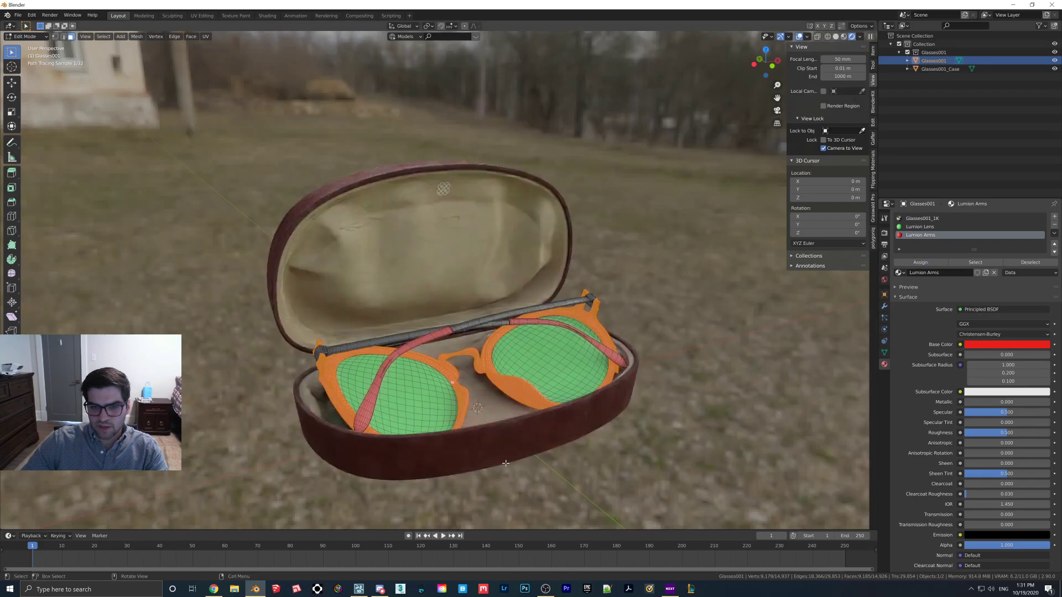
key("Tab")
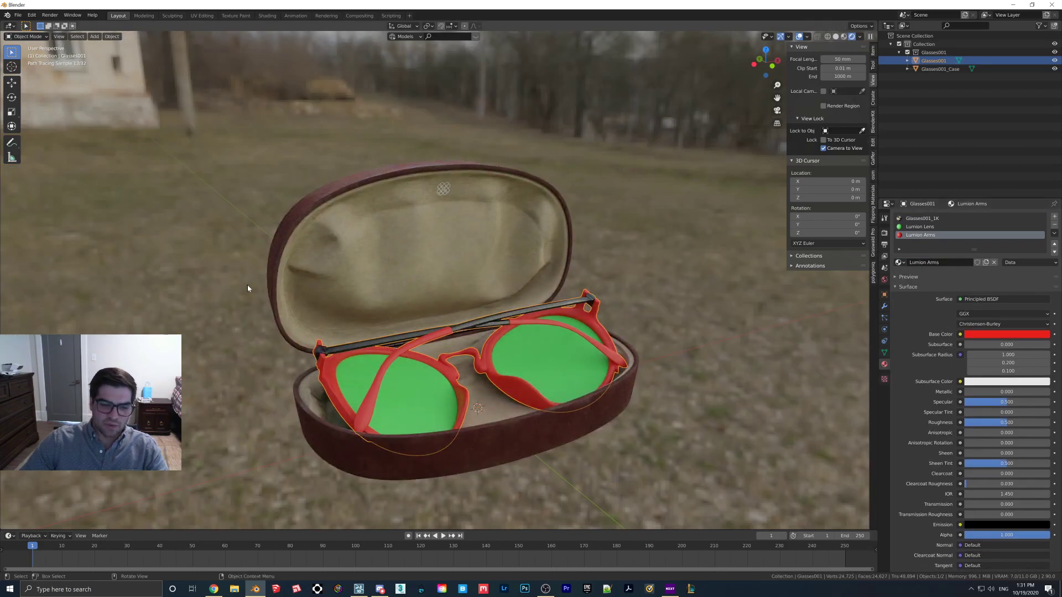
left_click(17, 15)
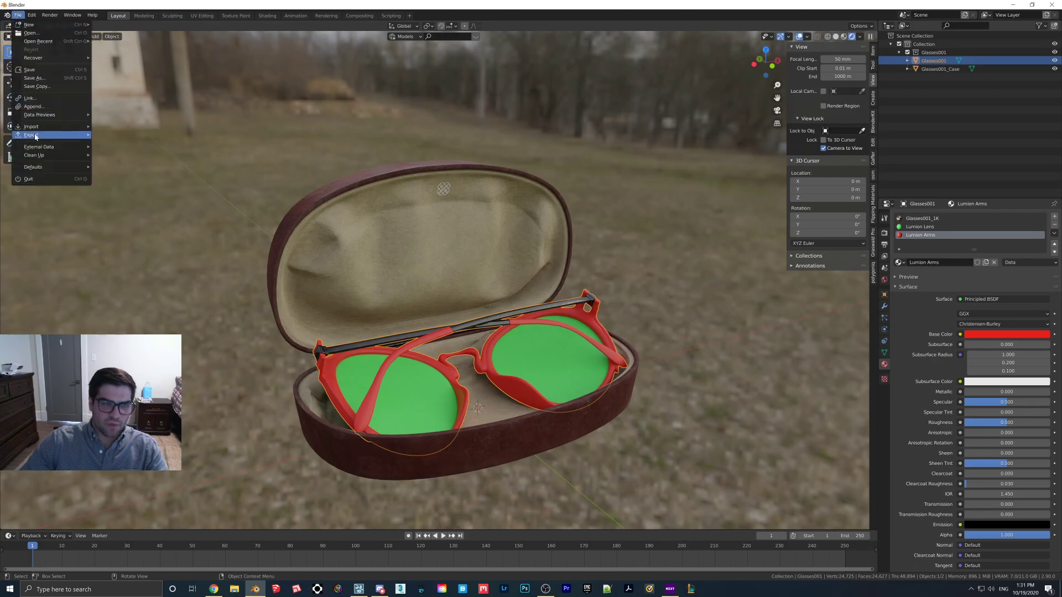
Export the scene as FBX, overwriting sunglasses.fbx on the Desktop.
mouse_move(83, 135)
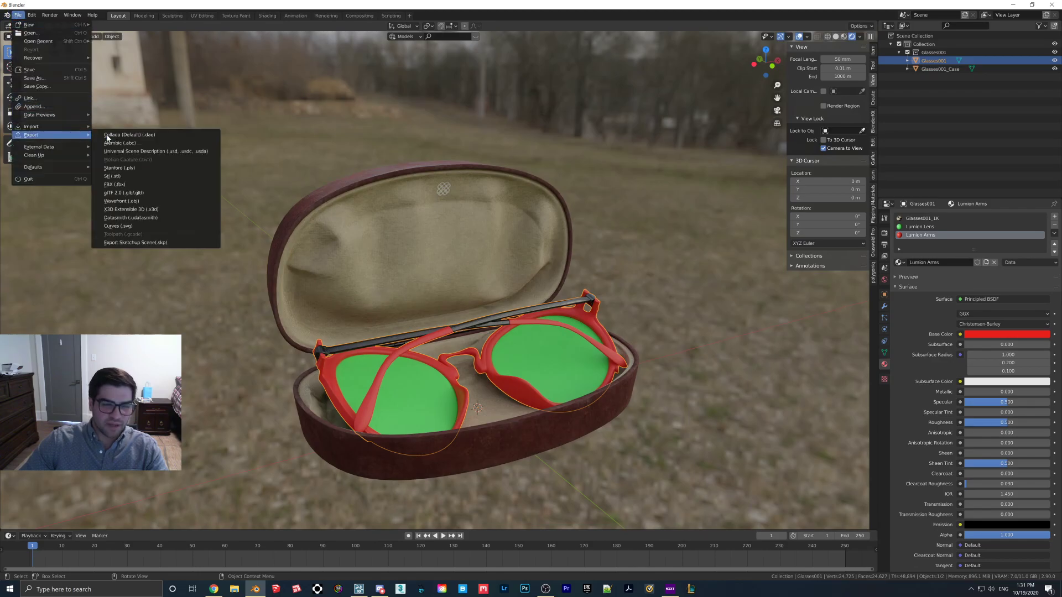
left_click(137, 186)
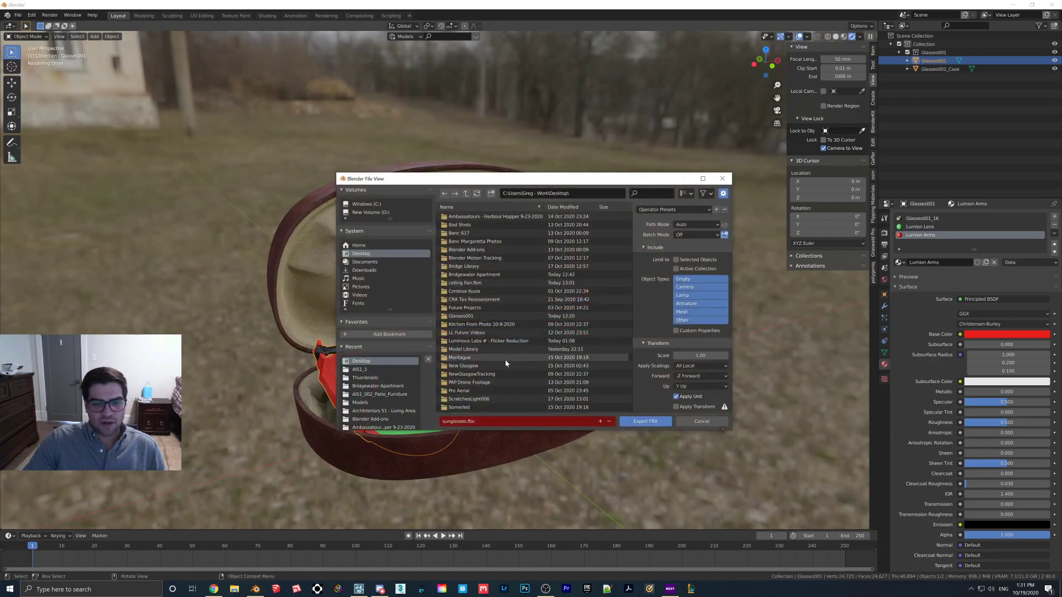
left_click(458, 421)
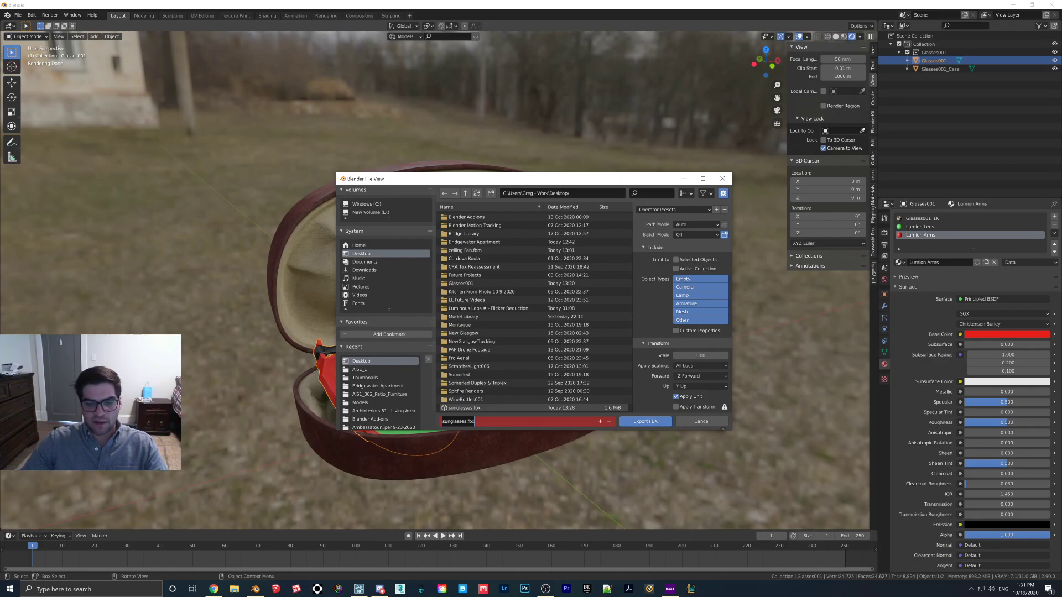
left_click(623, 421)
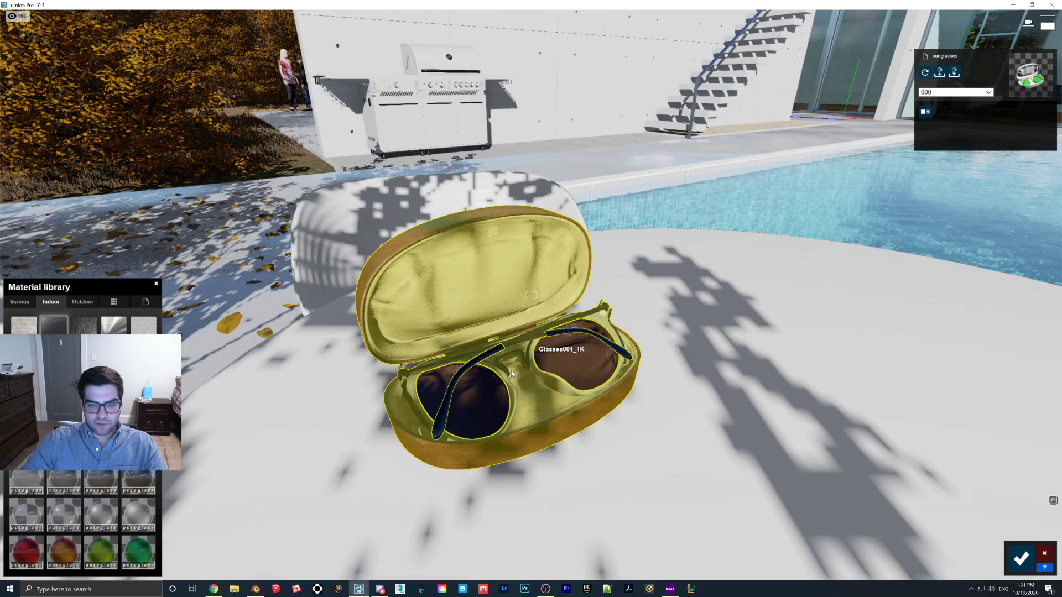
Accept the material edits, re-import the sunglasses from the updated FBX, and save the changes.
left_click(511, 374)
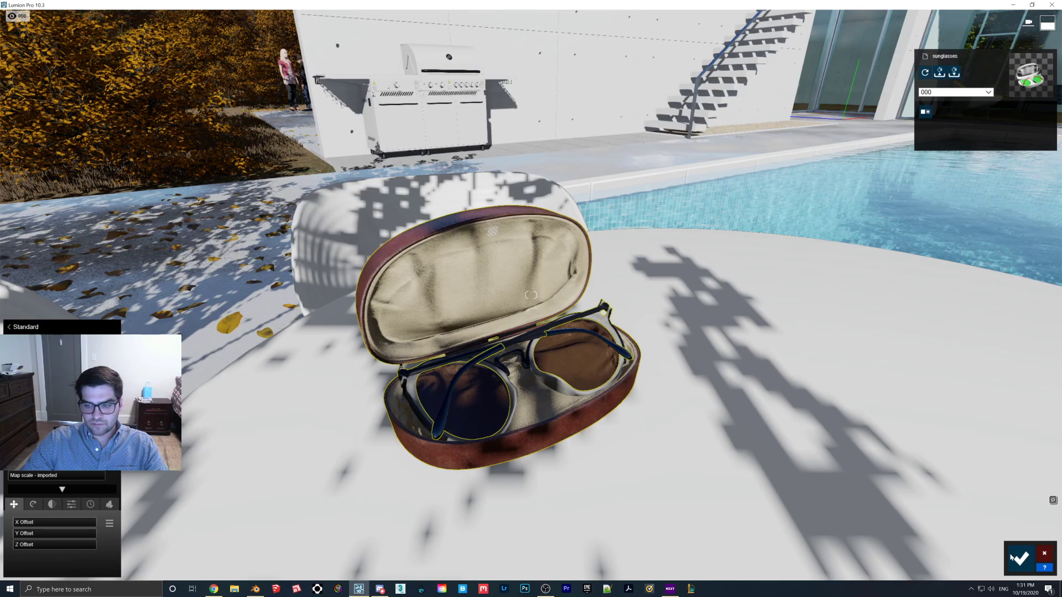
left_click(1019, 558)
left_click(564, 341)
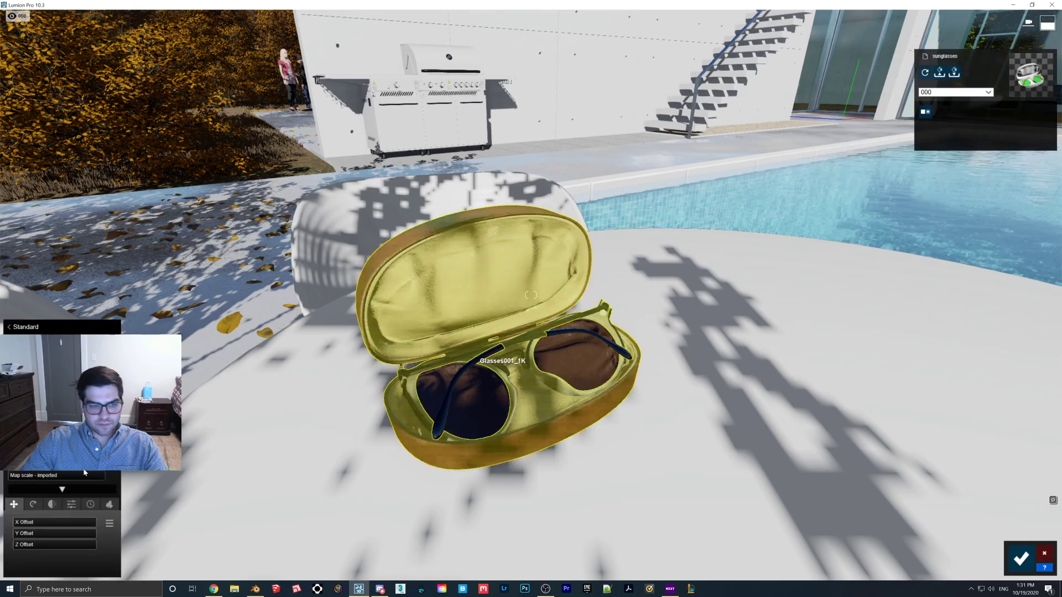
left_click(925, 73)
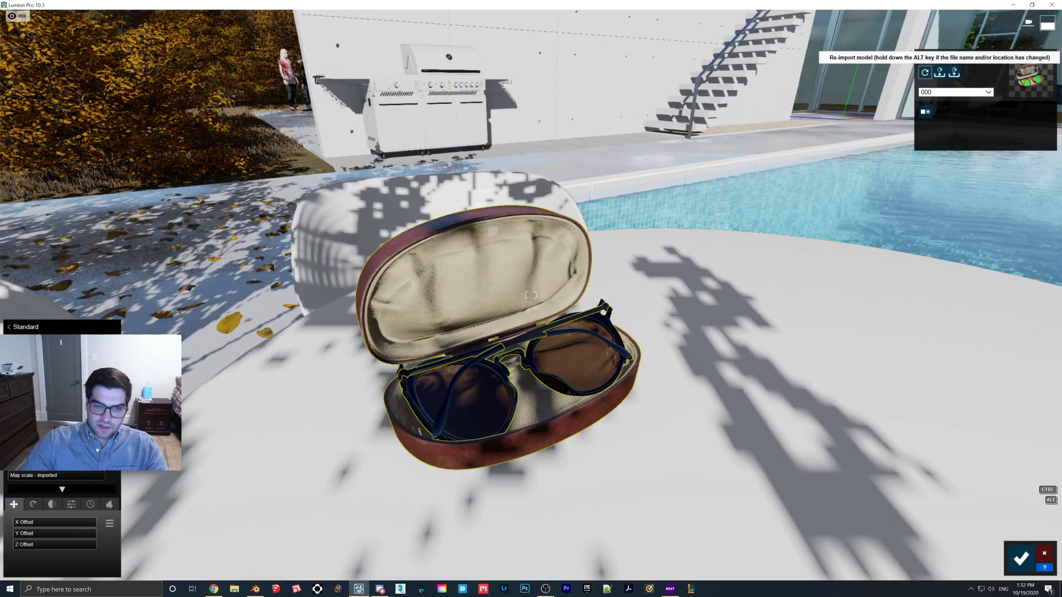
scroll(690, 476, "up", 2)
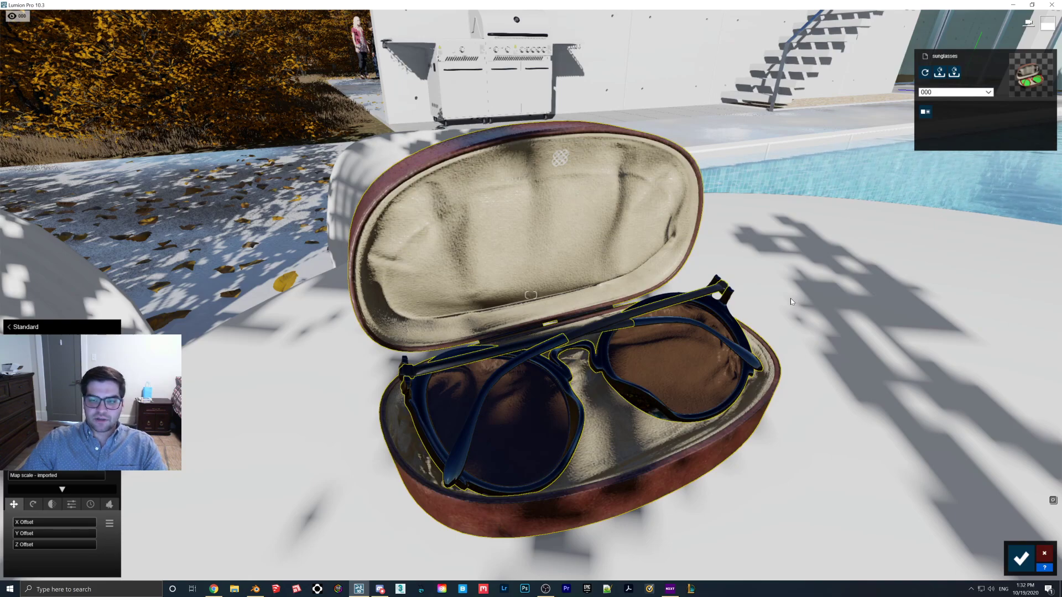
left_click(1027, 561)
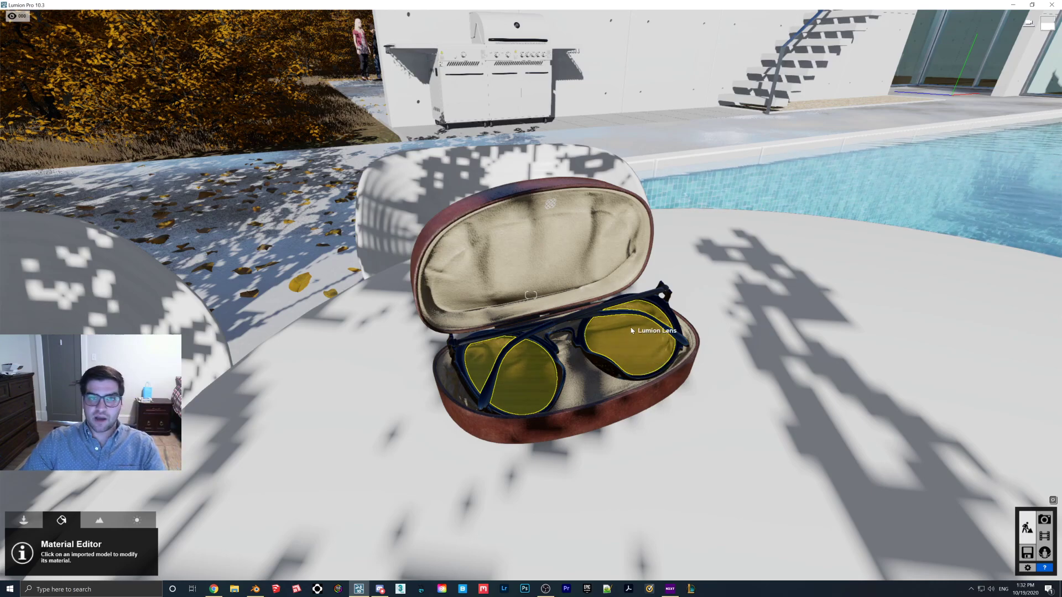
In Photo mode, frame the case on the table at about 10.1mm focal length and pick a render size.
left_click(1044, 520)
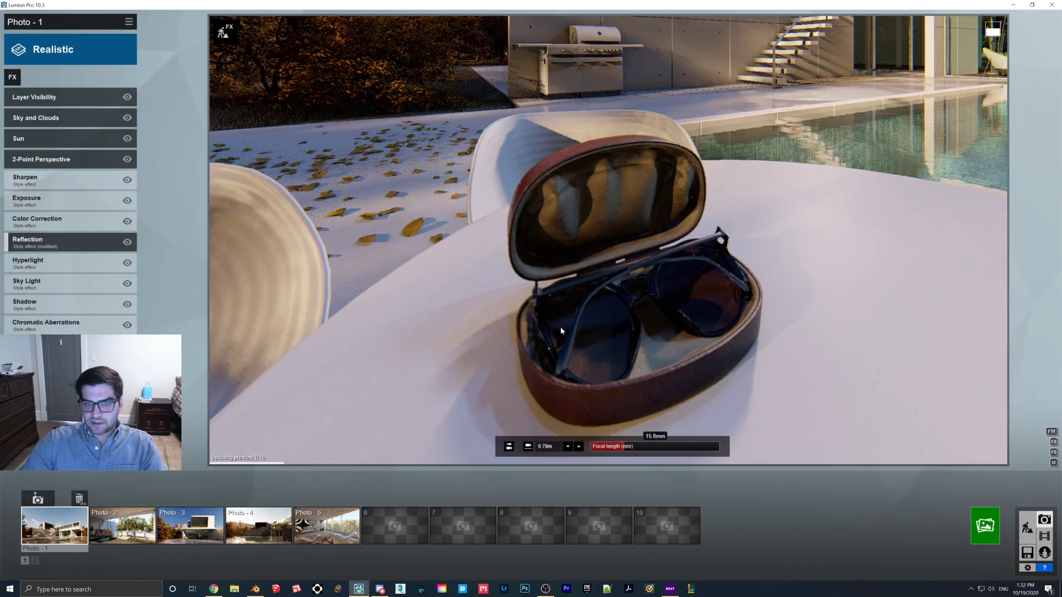
right_click_drag(619, 337, 510, 338)
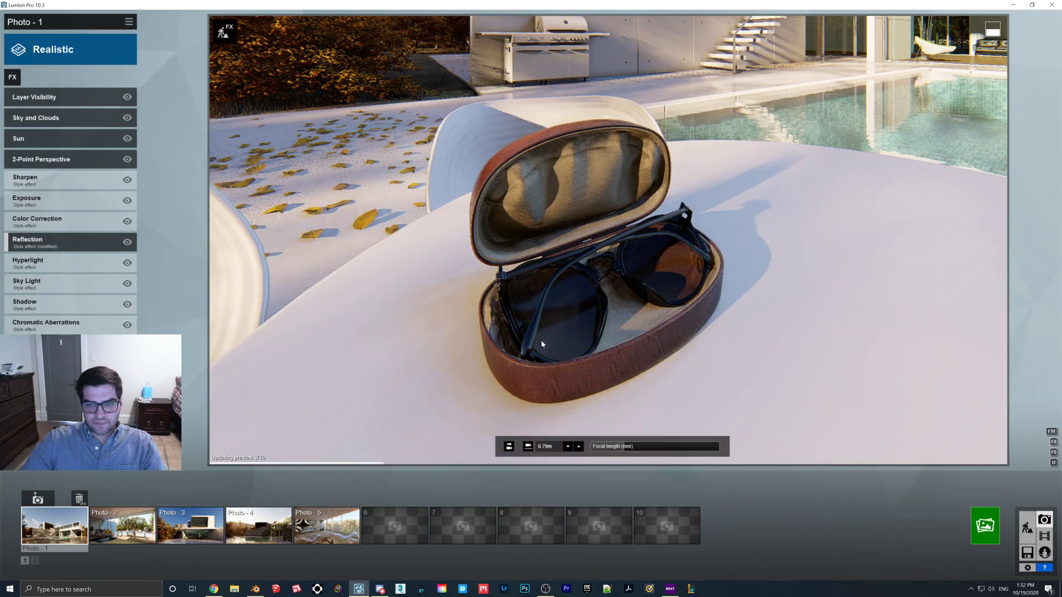
left_click_drag(625, 447, 617, 448)
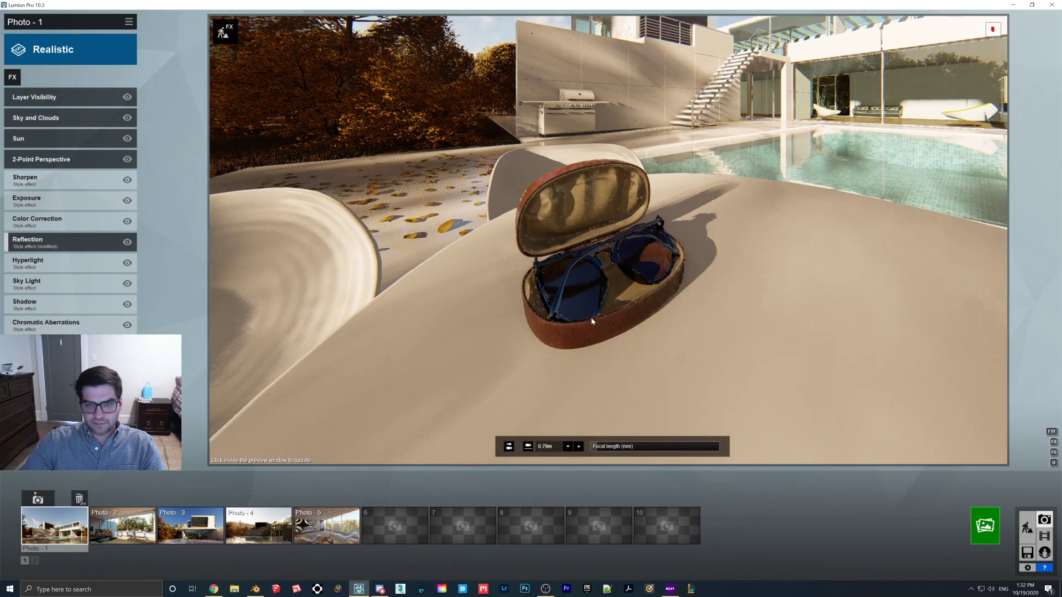
key("s")
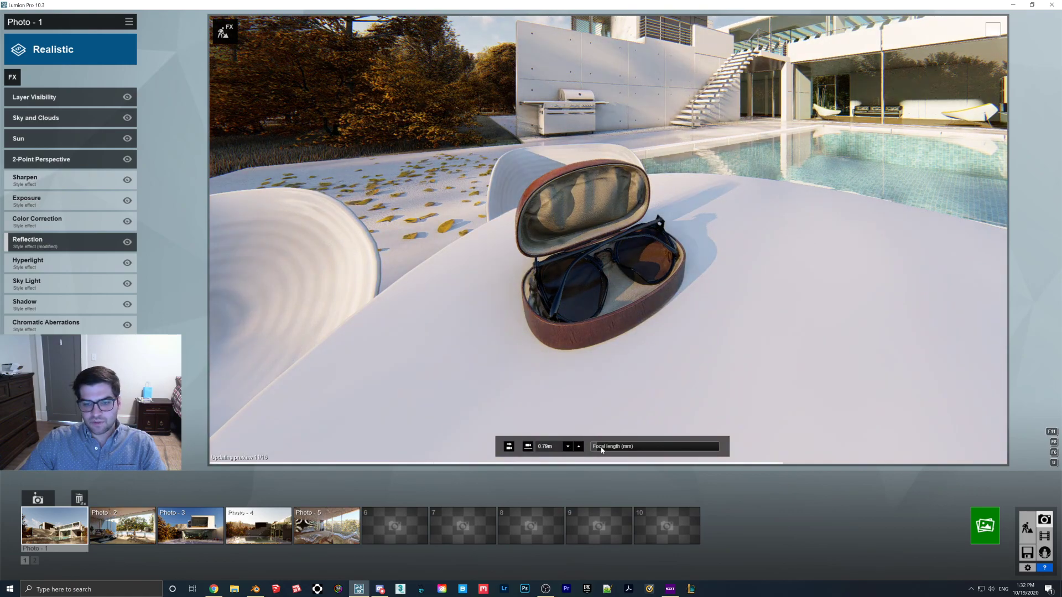
left_click_drag(617, 447, 642, 446)
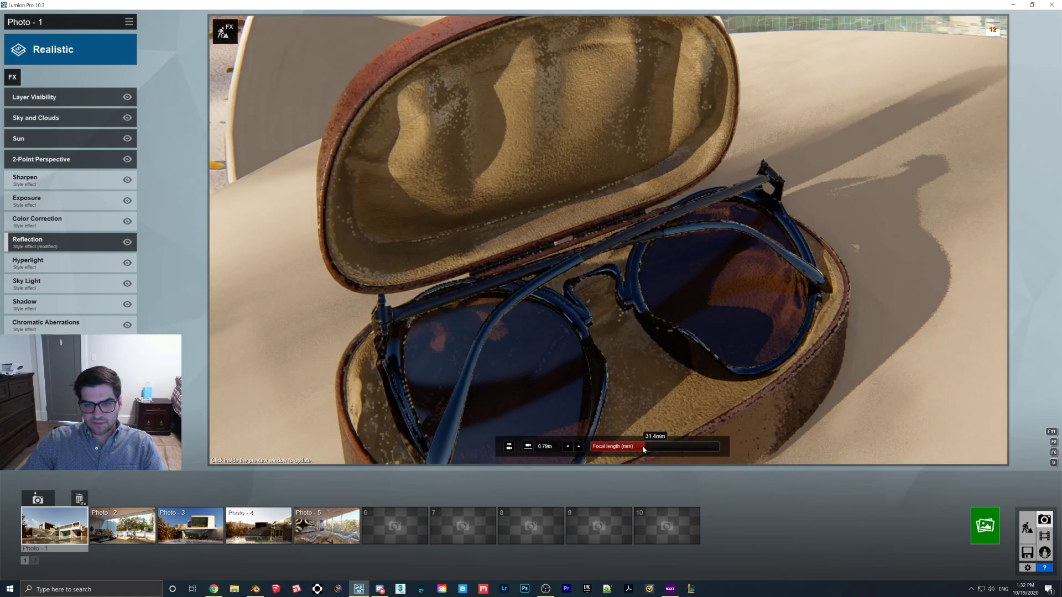
key("s")
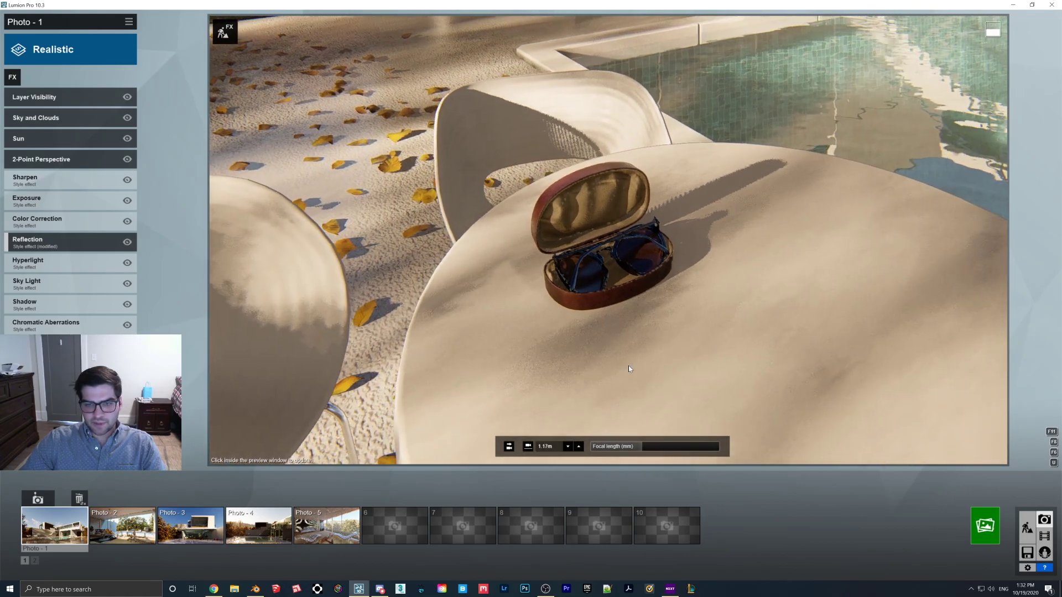
left_click(629, 366)
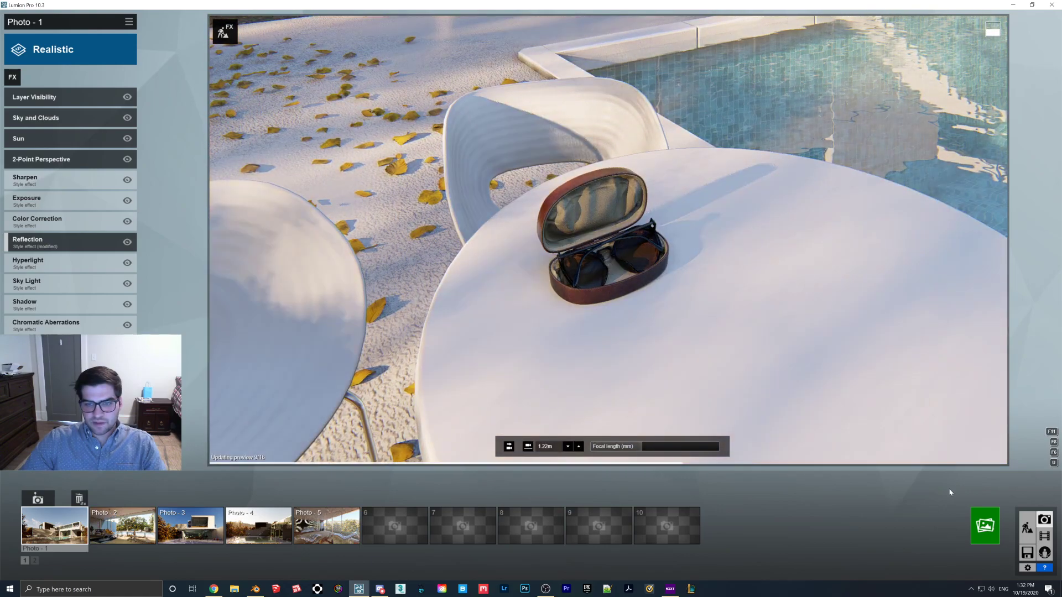
left_click(981, 525)
left_click(509, 410)
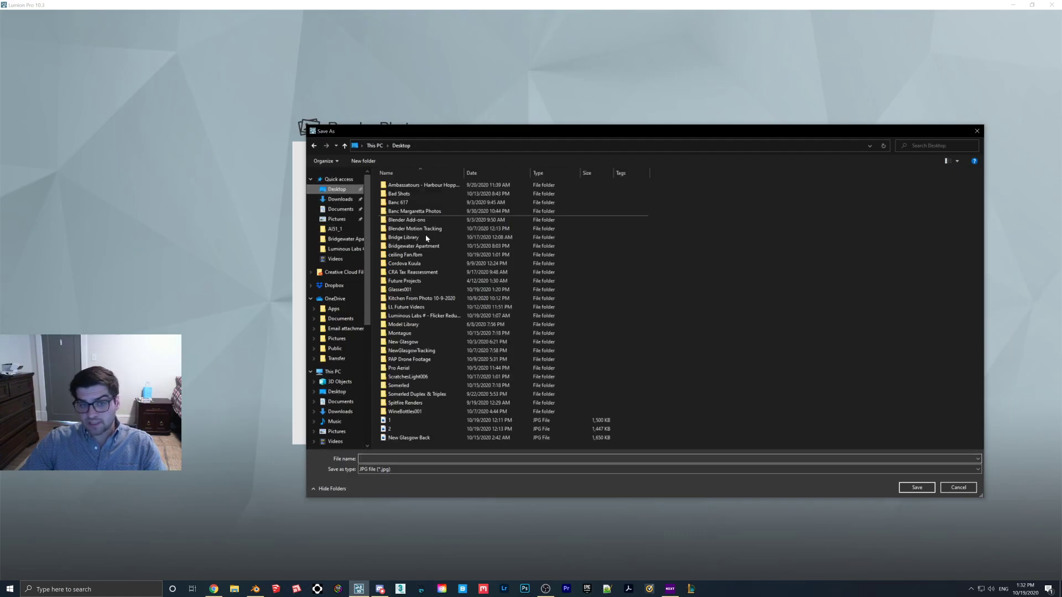
Focus the File name box in the Desktop save dialog for the photo.
left_click(404, 458)
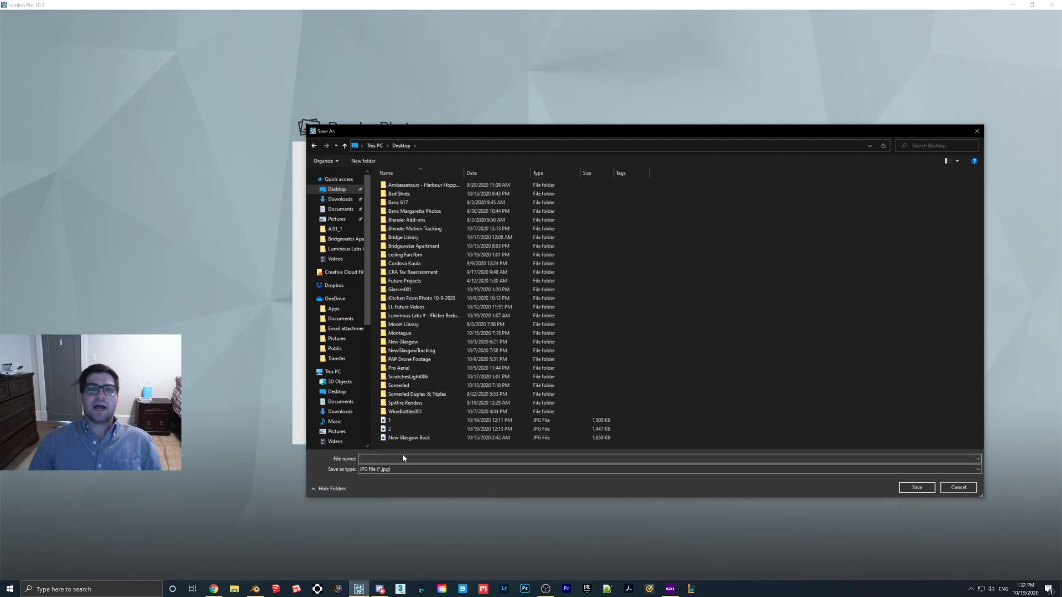